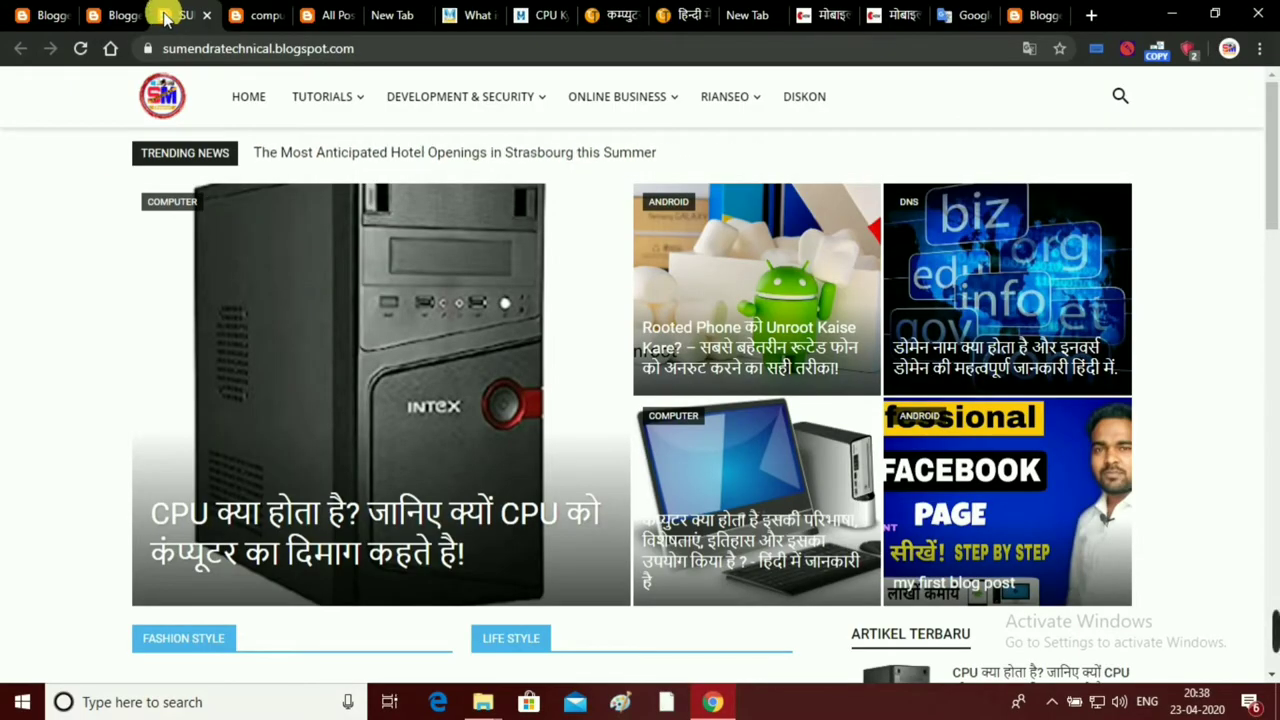
Open the blog's Layout page from the Blogger dashboard and look over its Navbar and Page Header gadgets.
{"action": "left_click", "coordinate": [113, 12]}
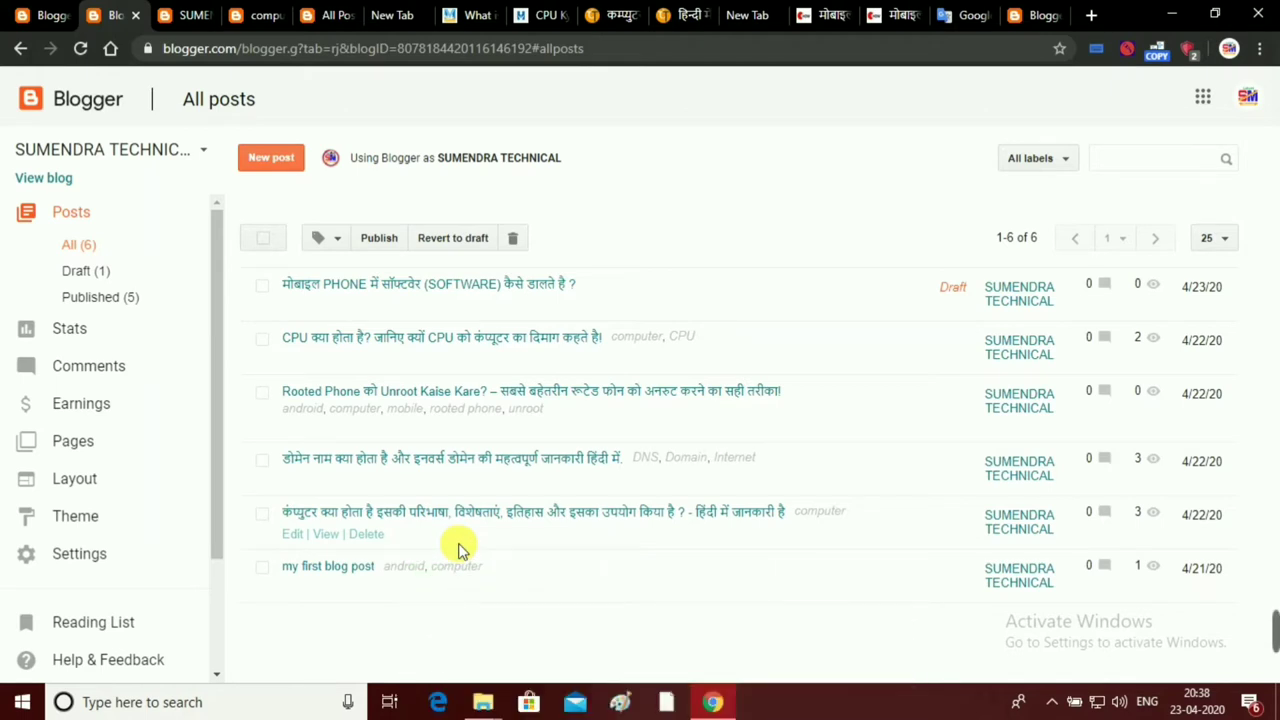
{"action": "left_click", "coordinate": [90, 488]}
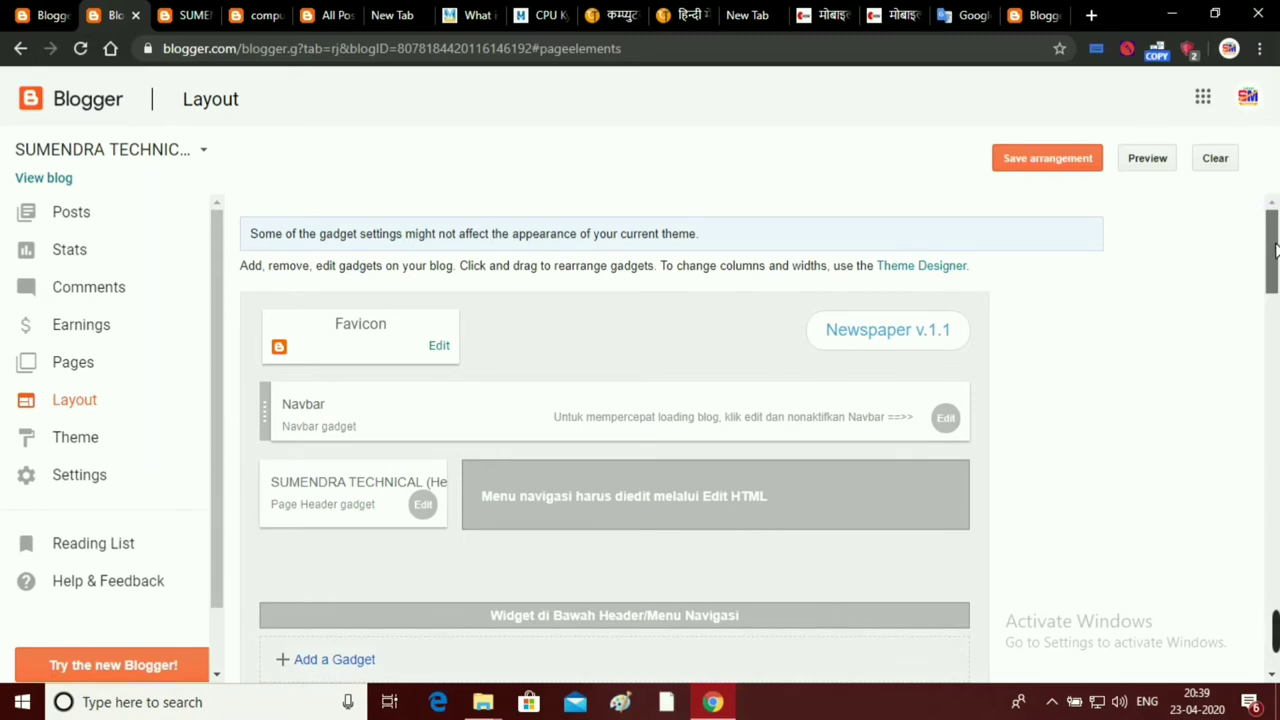
{"action": "mouse_move", "coordinate": [1272, 250]}
{"action": "left_mouse_down"}
{"action": "mouse_move", "coordinate": [1276, 360]}
{"action": "mouse_move", "coordinate": [1272, 240]}
{"action": "left_mouse_up"}
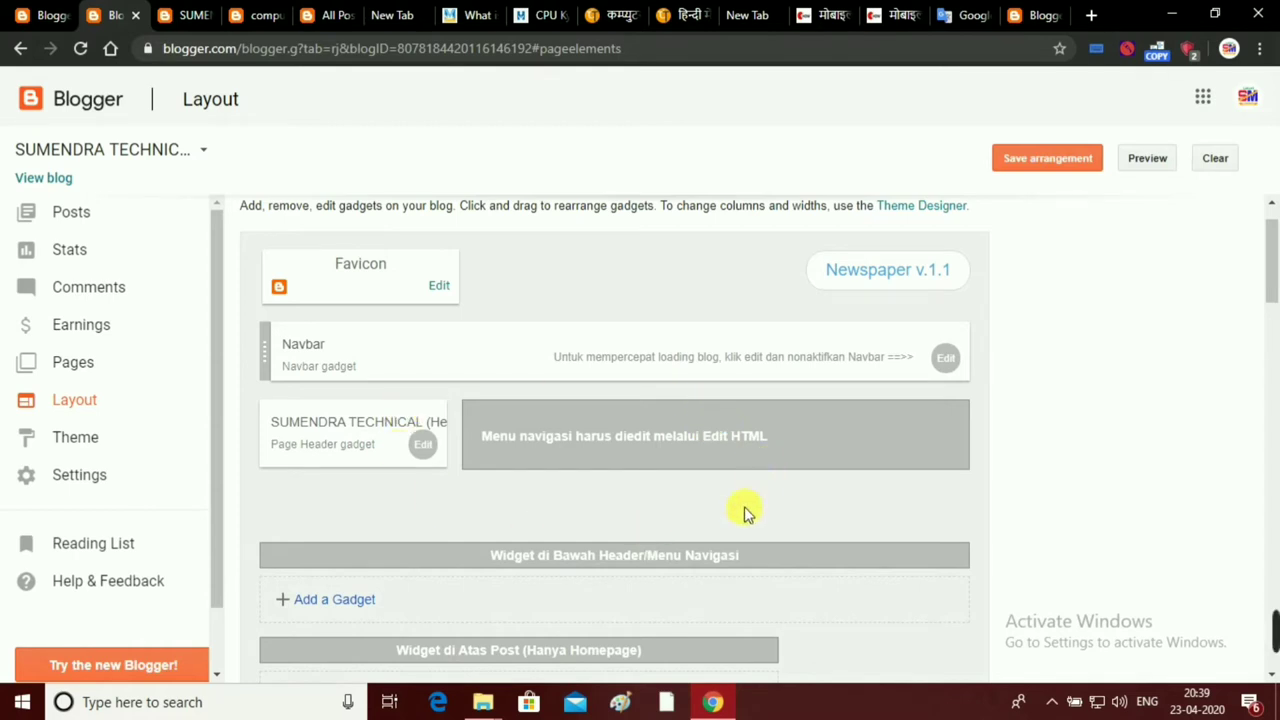
{"action": "scroll", "coordinate": [750, 398], "scroll_direction": "down", "scroll_amount": 1}
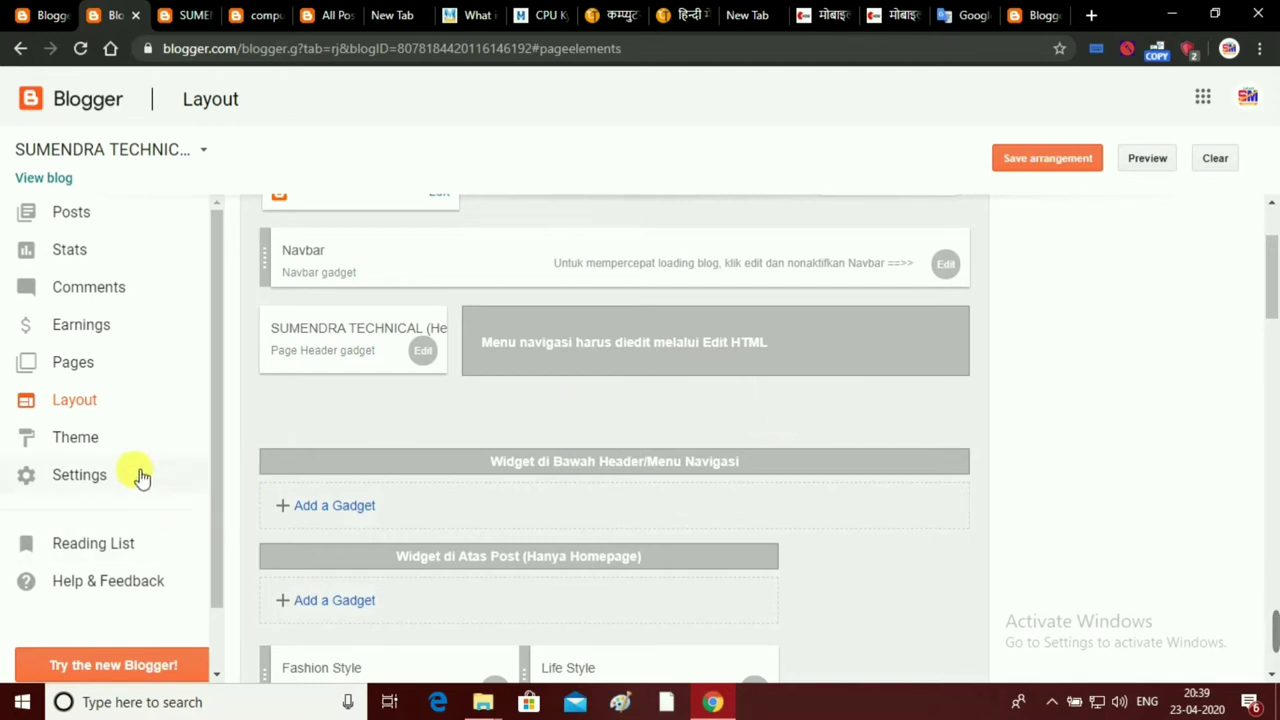
Open the Theme page, glance at the theme code, then bring up the live blog's DEVELOPMENT & SECURITY menu.
{"action": "left_click", "coordinate": [88, 443]}
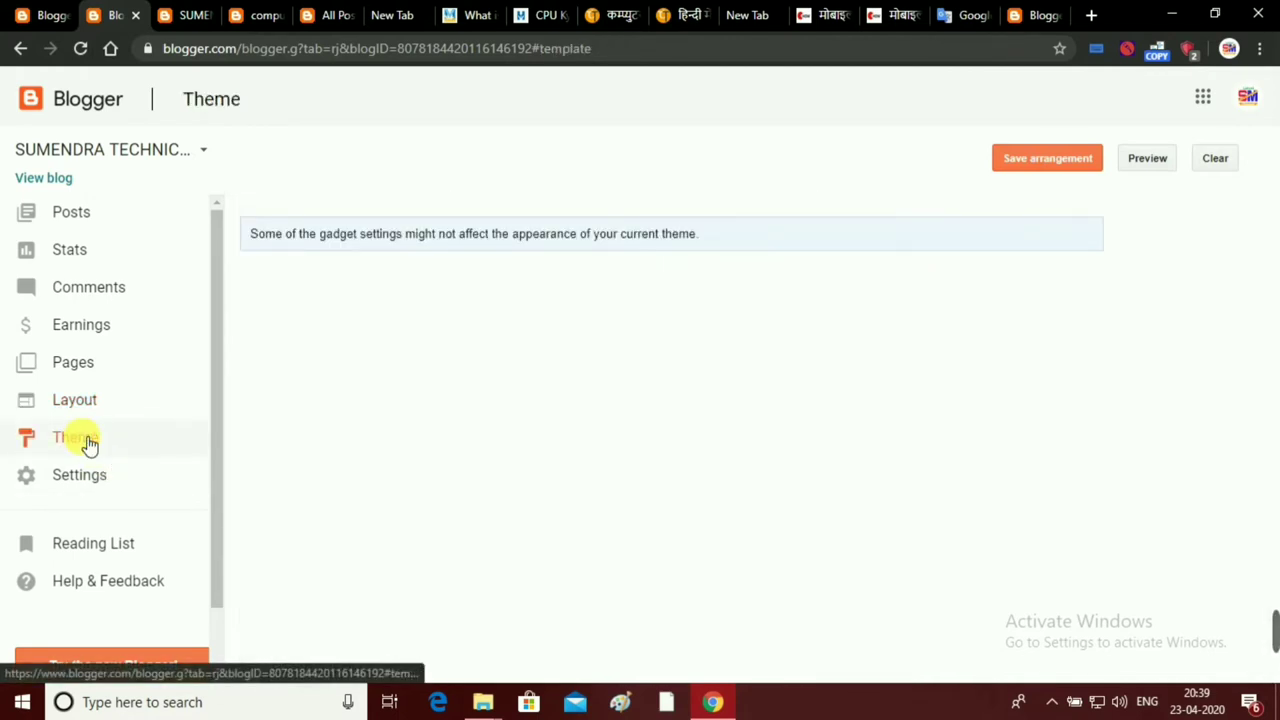
{"action": "left_click", "coordinate": [17, 14]}
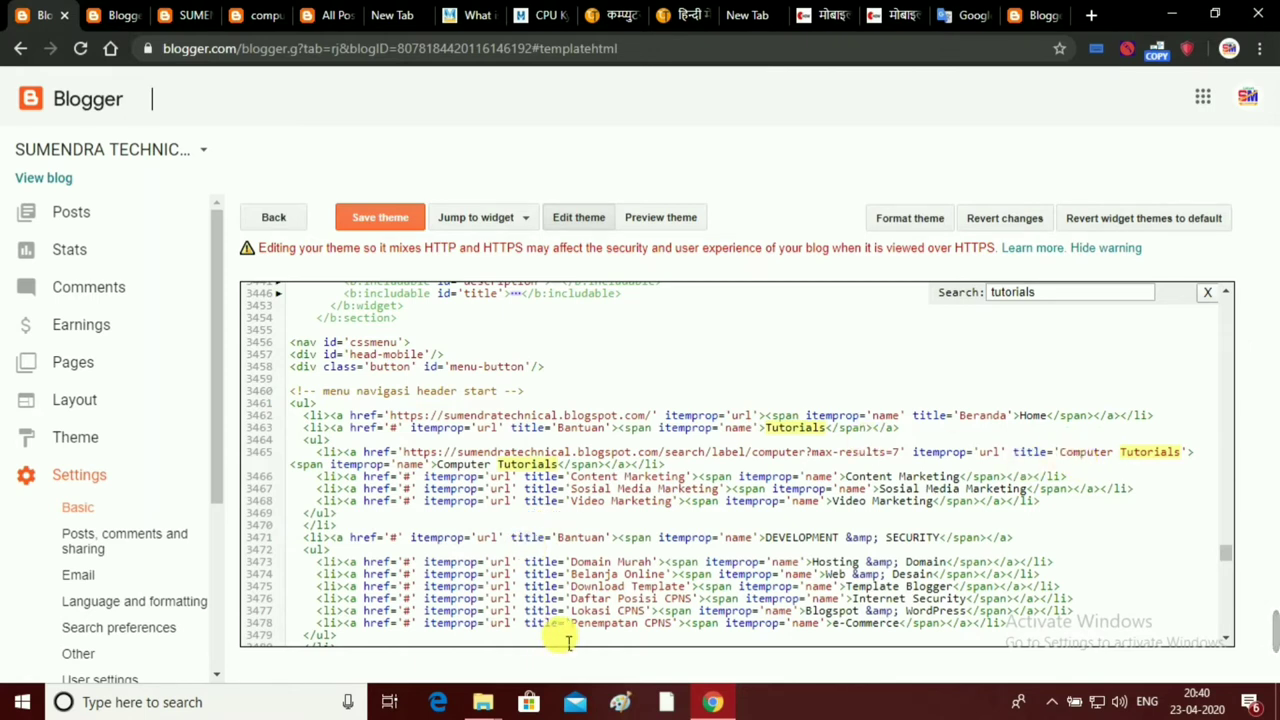
{"action": "left_click", "coordinate": [187, 10]}
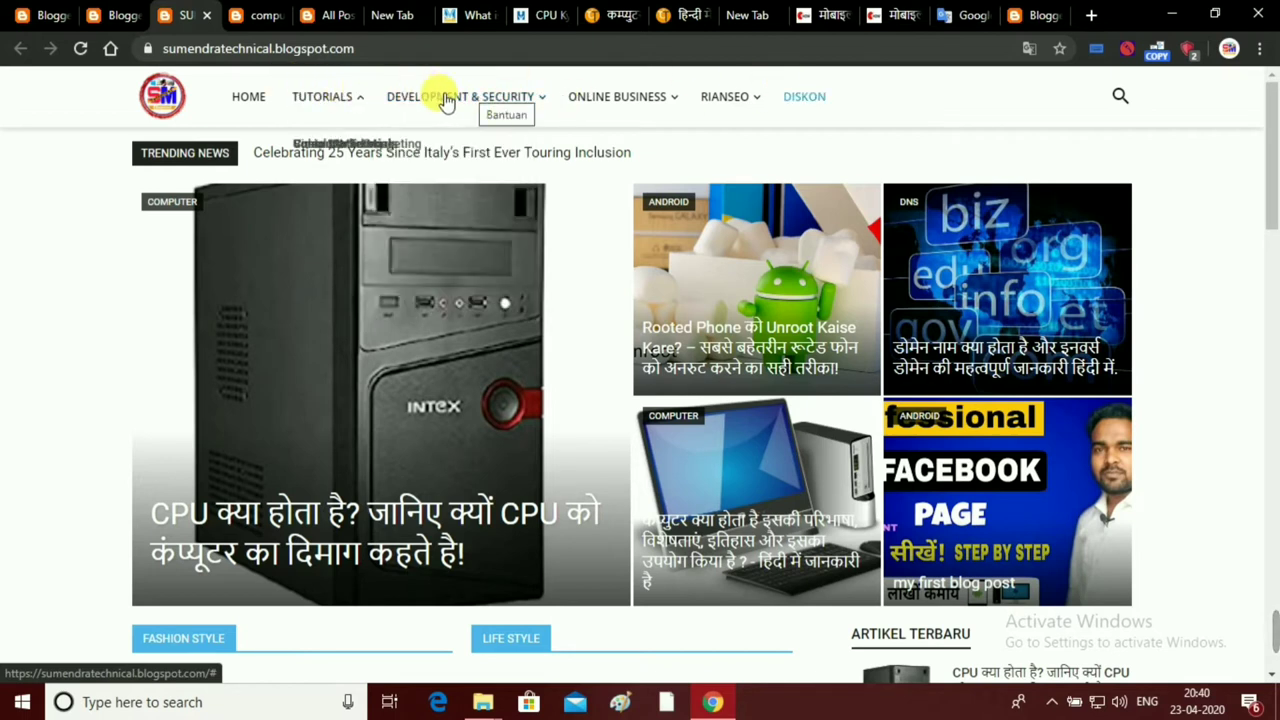
{"action": "mouse_move", "coordinate": [460, 96]}
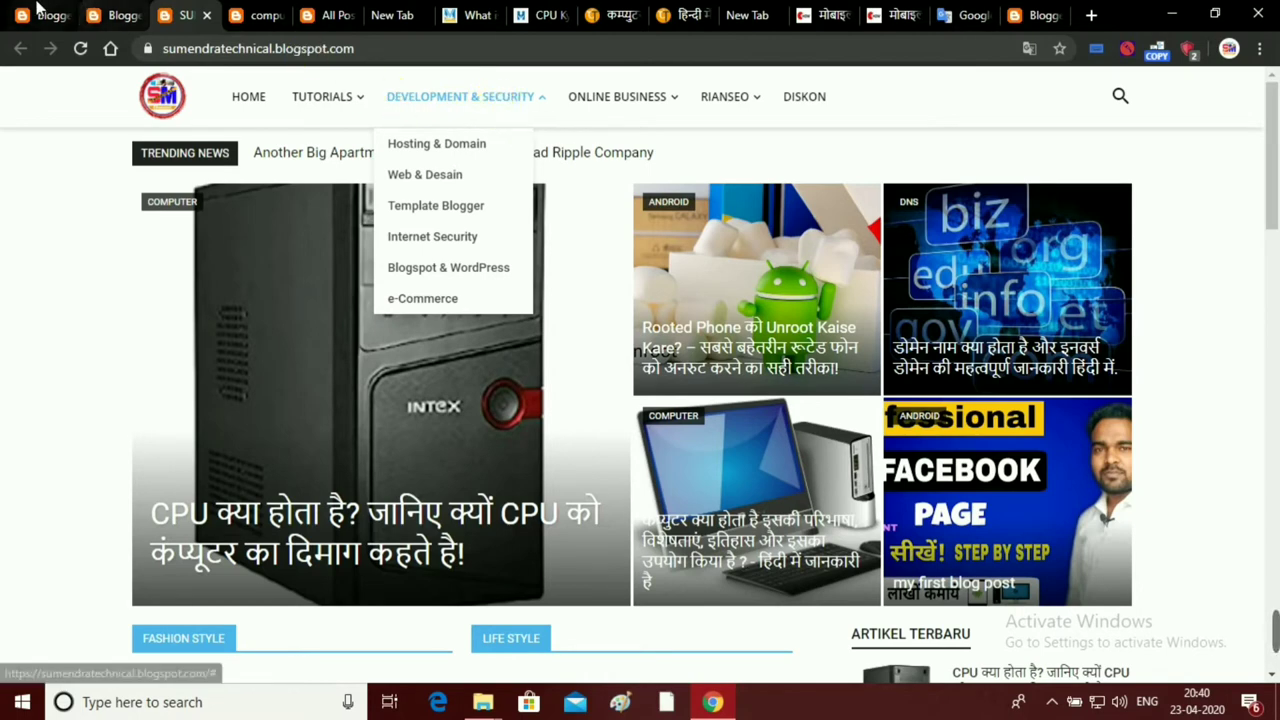
Open Theme > Edit HTML at the Tutorials menu code and compare it with the live blog.
{"action": "left_click", "coordinate": [118, 15]}
{"action": "left_click", "coordinate": [85, 440]}
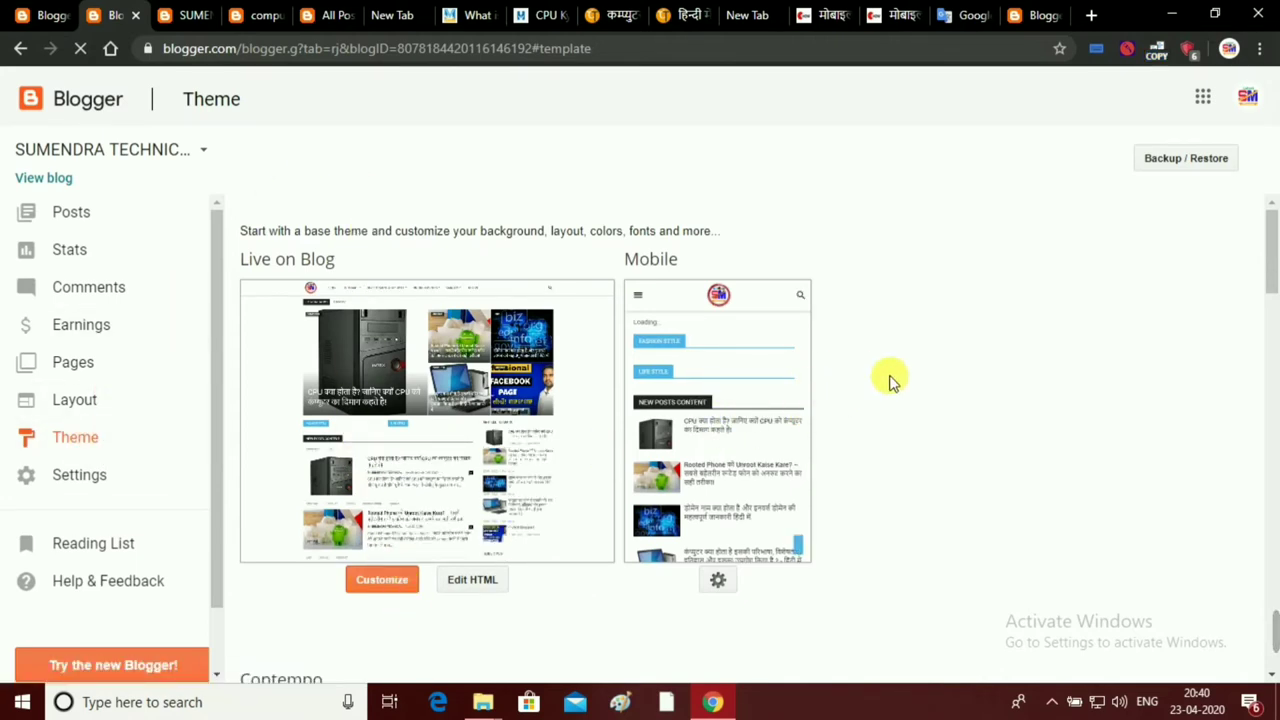
{"action": "scroll", "coordinate": [700, 370], "scroll_direction": "down", "scroll_amount": 1}
{"action": "scroll", "coordinate": [509, 366], "scroll_direction": "up", "scroll_amount": 1}
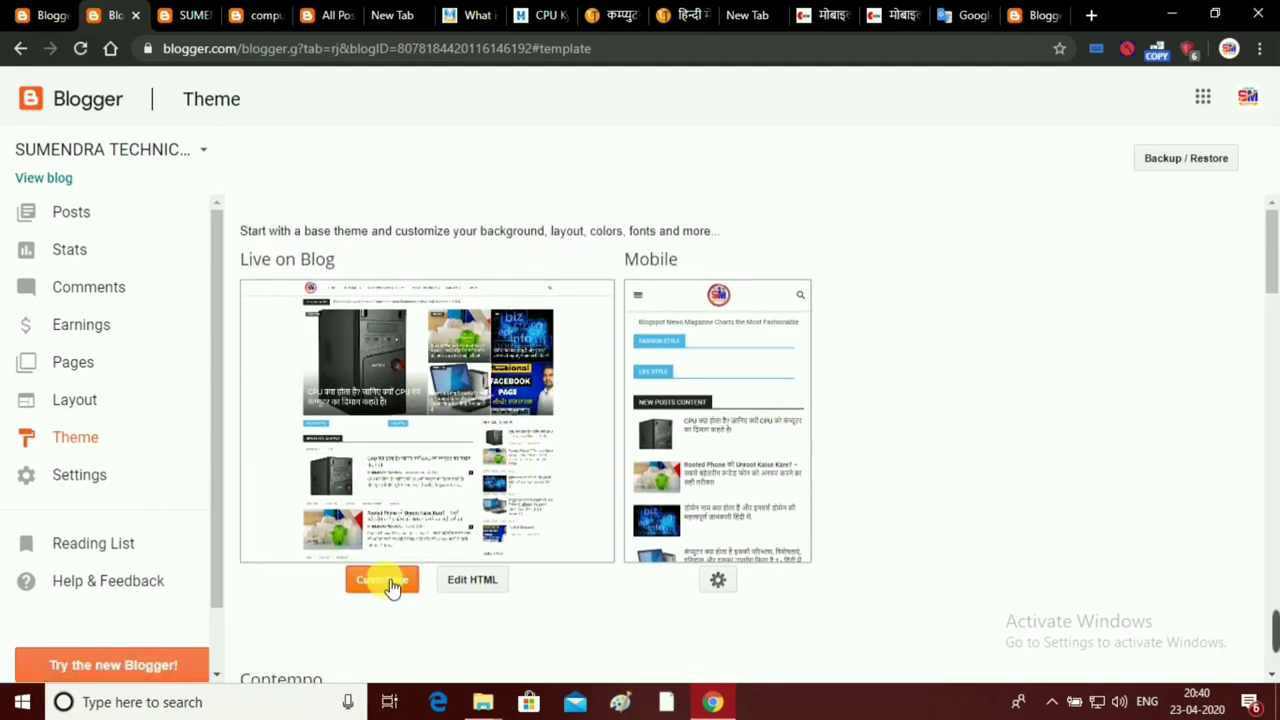
{"action": "left_click", "coordinate": [478, 592]}
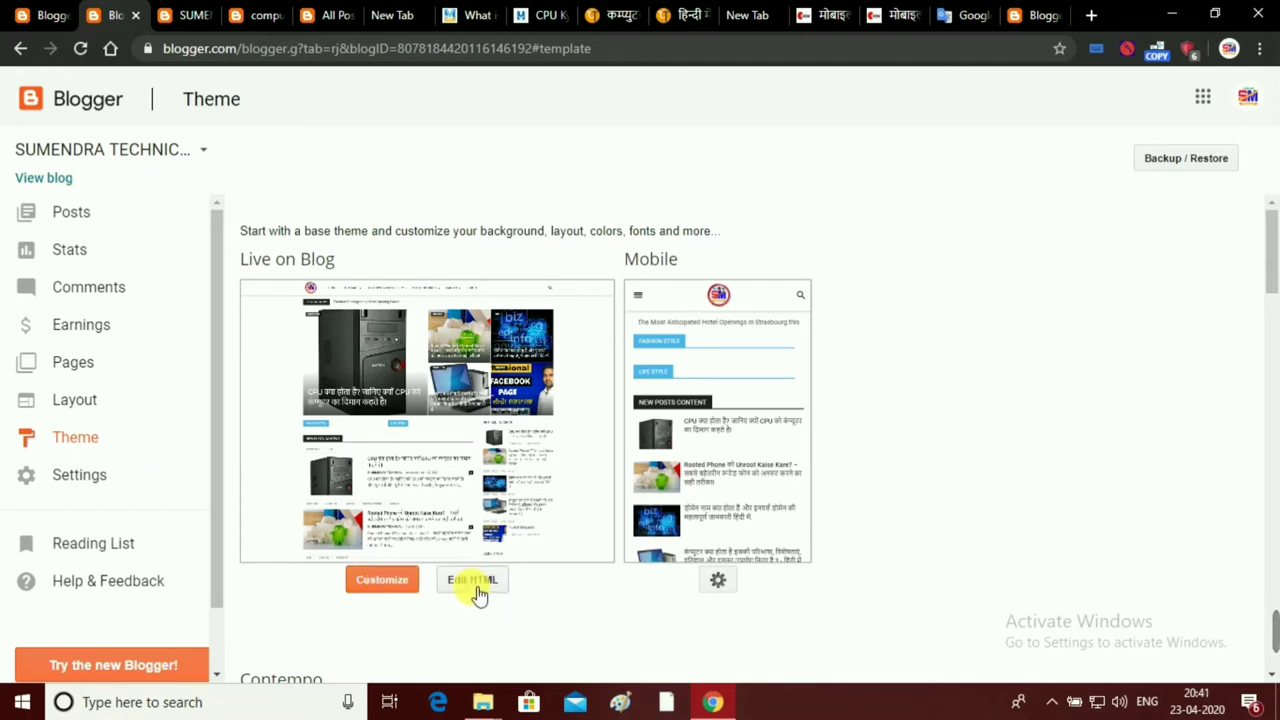
{"action": "left_click", "coordinate": [477, 588]}
{"action": "type", "text": "tutorials"}
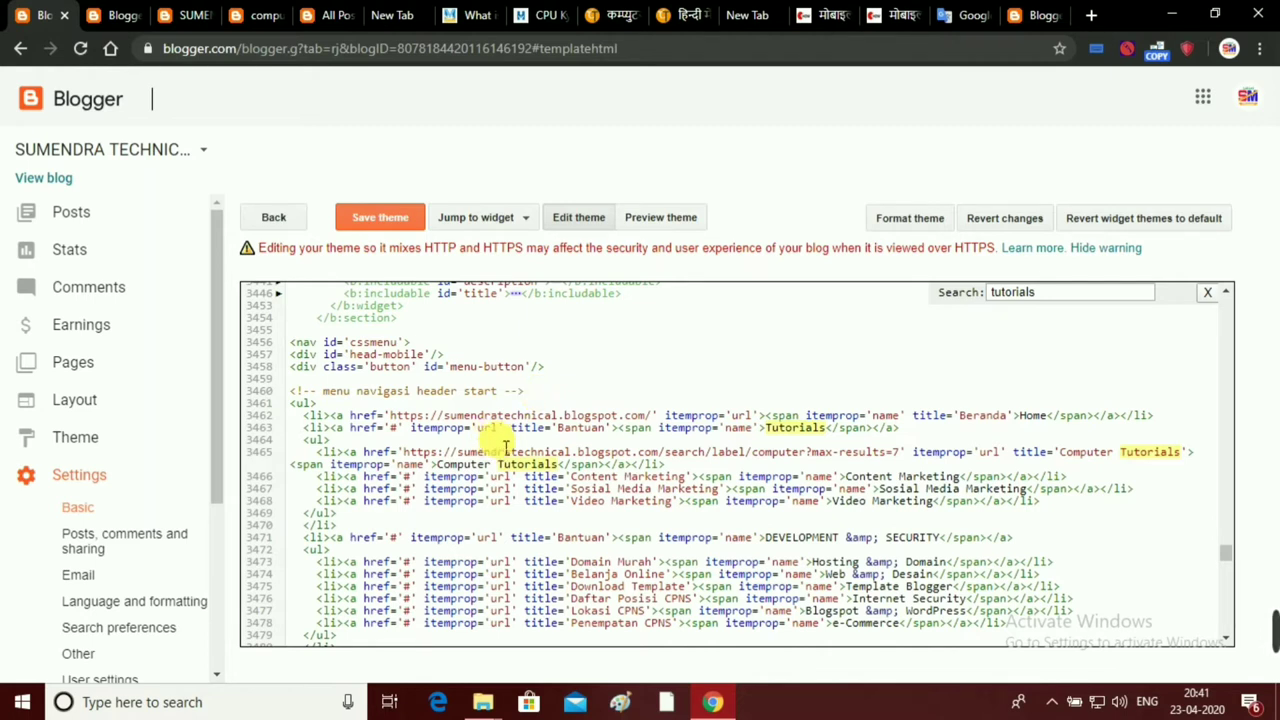
{"action": "left_click", "coordinate": [222, 10]}
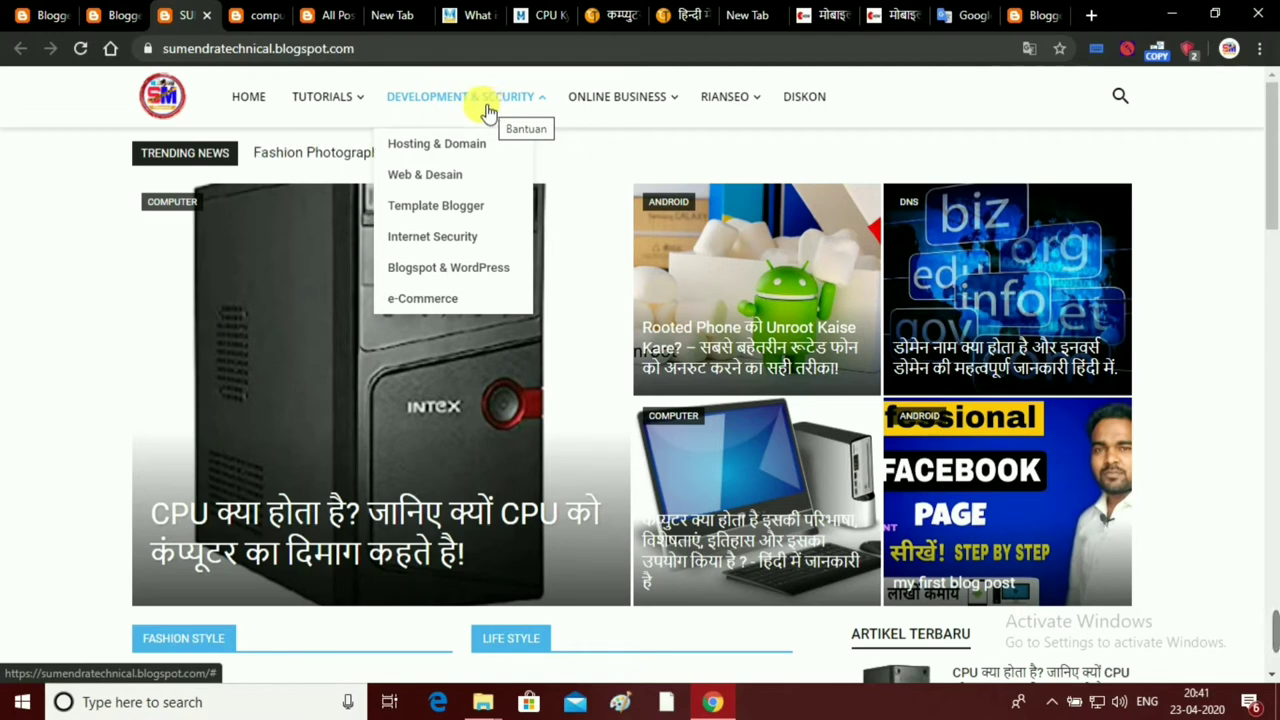
{"action": "left_click", "coordinate": [45, 14]}
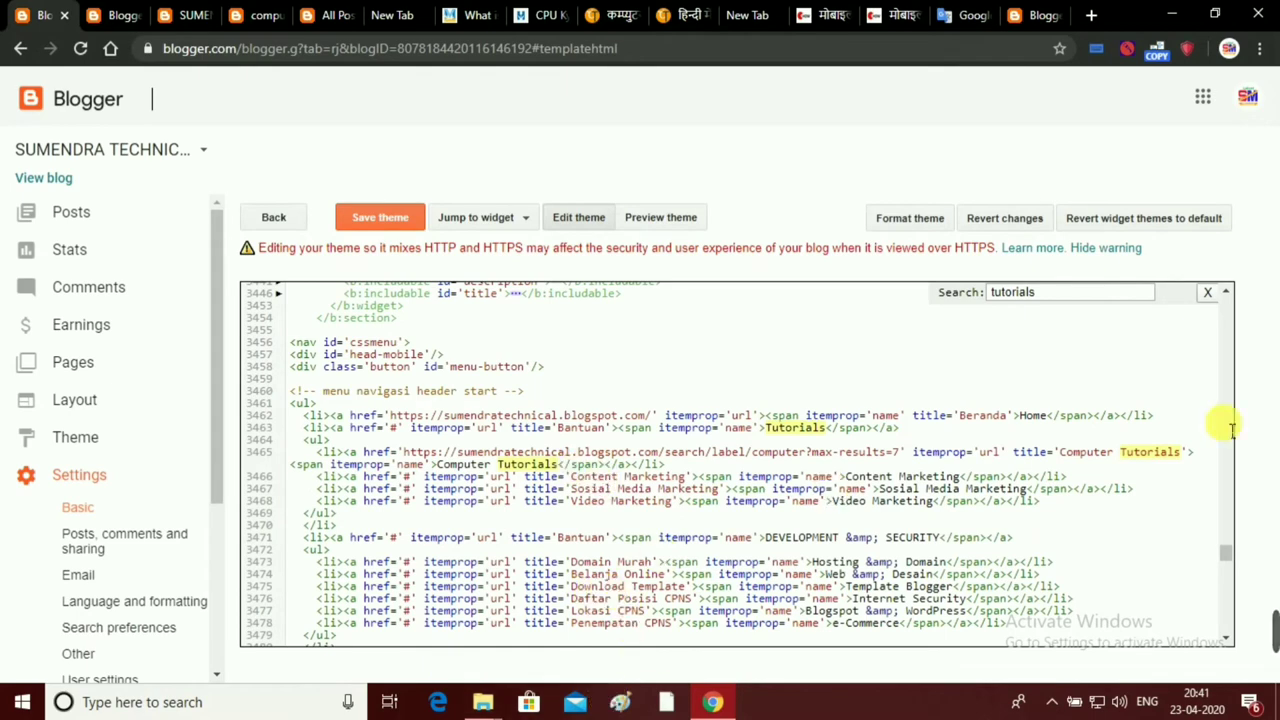
Scroll through the theme code around the Header1 widget and navigation menu markup.
{"action": "scroll", "coordinate": [1214, 560], "scroll_direction": "down", "scroll_amount": 5}
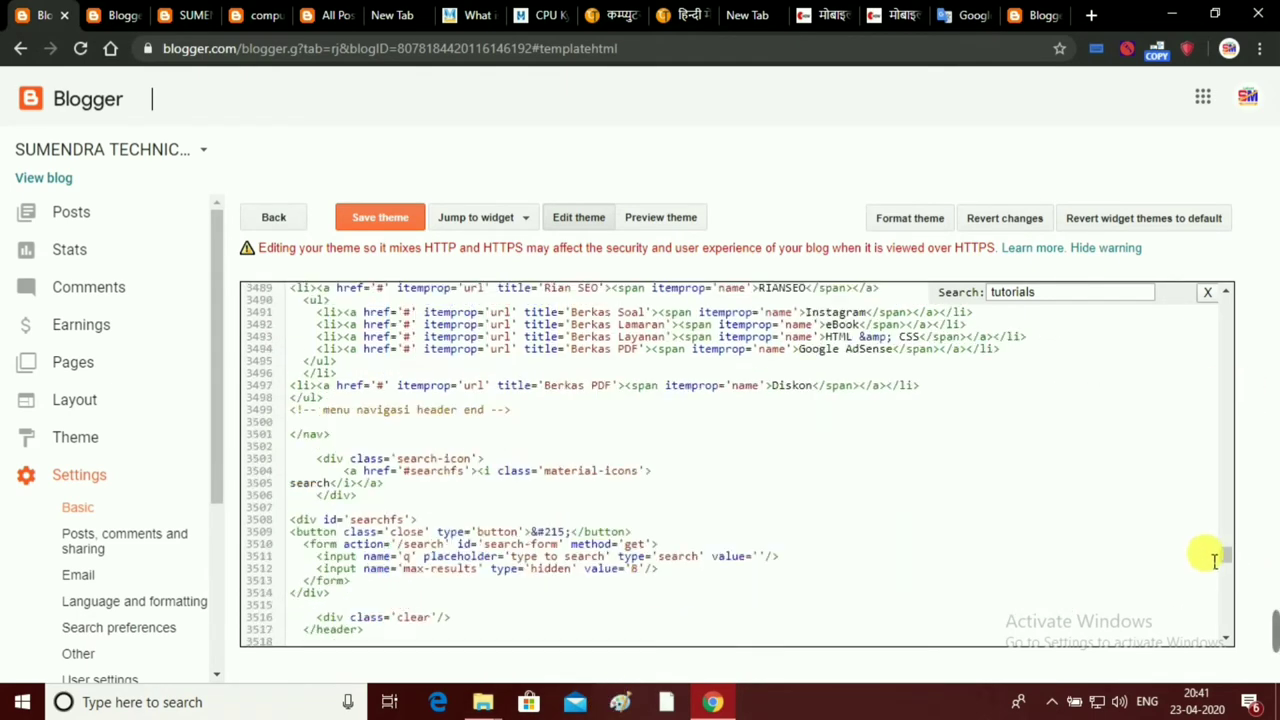
{"action": "scroll", "coordinate": [1224, 557], "scroll_direction": "up", "scroll_amount": 2}
{"action": "scroll", "coordinate": [1223, 551], "scroll_direction": "up", "scroll_amount": 2}
{"action": "scroll", "coordinate": [1180, 560], "scroll_direction": "up", "scroll_amount": 12}
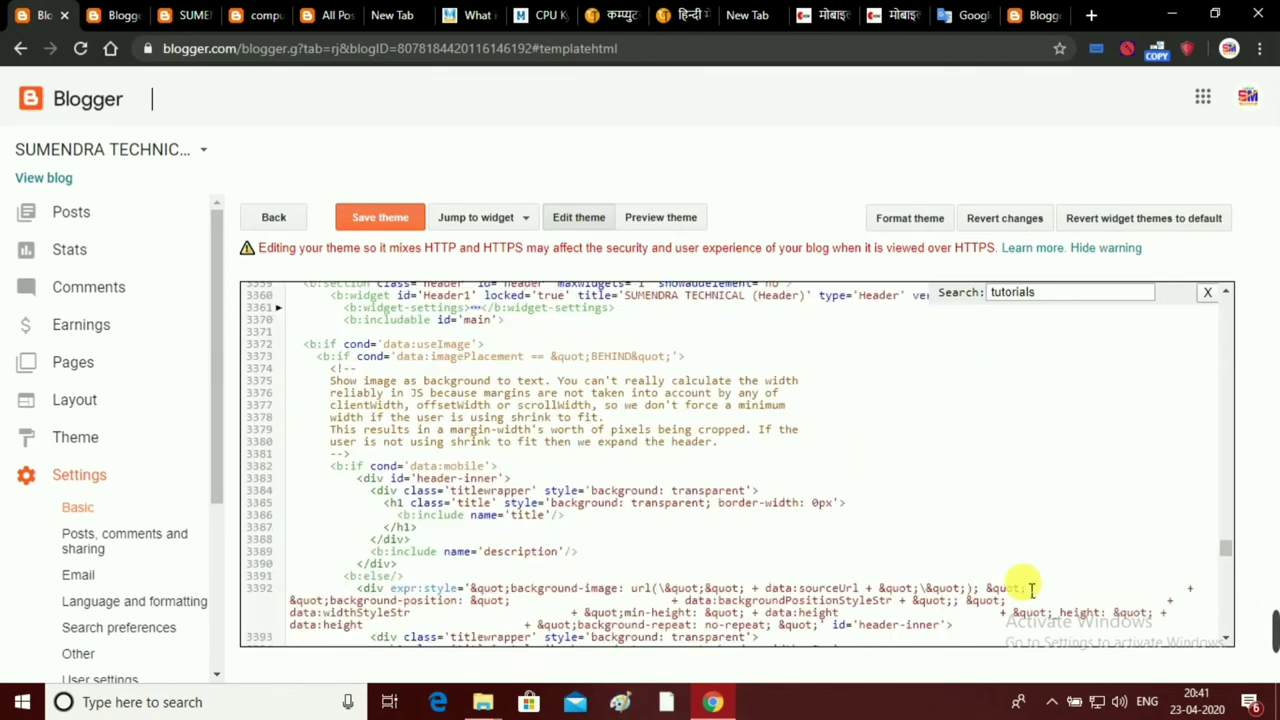
{"action": "scroll", "coordinate": [1146, 563], "scroll_direction": "down", "scroll_amount": 2}
{"action": "scroll", "coordinate": [1030, 578], "scroll_direction": "down", "scroll_amount": 3}
{"action": "scroll", "coordinate": [1025, 580], "scroll_direction": "up", "scroll_amount": 1}
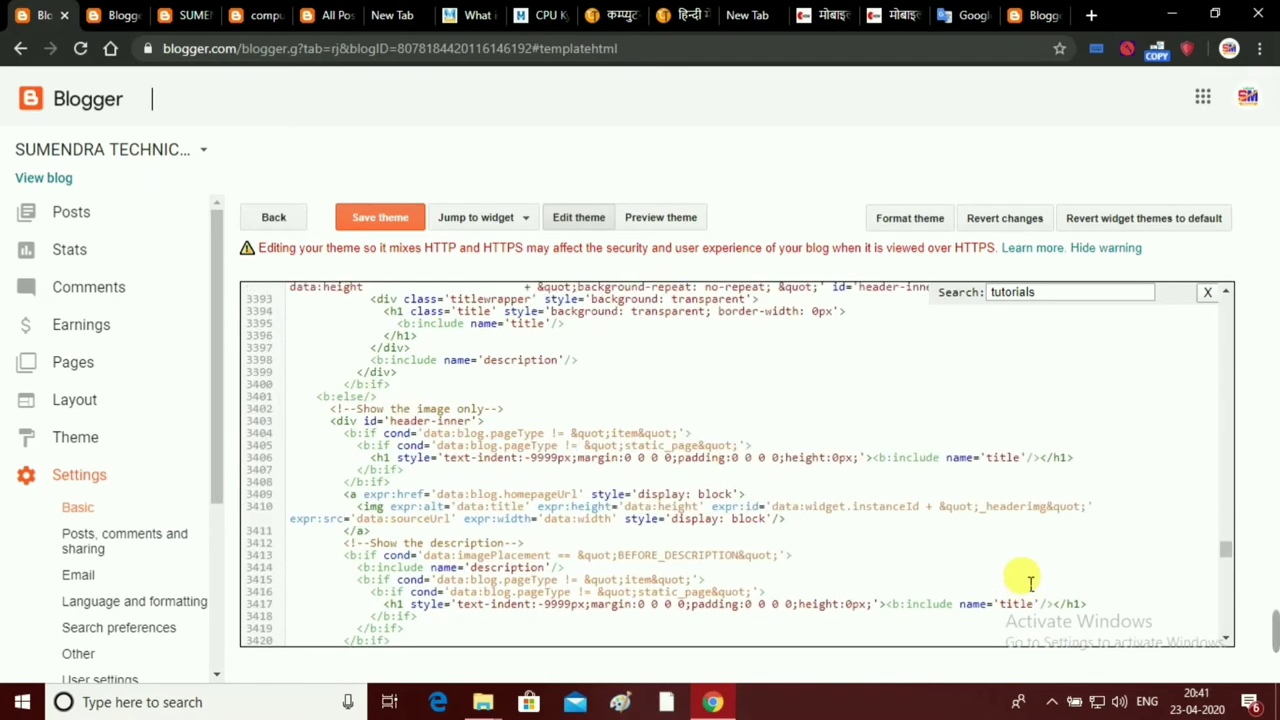
{"action": "scroll", "coordinate": [1022, 580], "scroll_direction": "down", "scroll_amount": 4}
{"action": "scroll", "coordinate": [1022, 580], "scroll_direction": "up", "scroll_amount": 4}
{"action": "scroll", "coordinate": [1022, 580], "scroll_direction": "up", "scroll_amount": 2}
{"action": "scroll", "coordinate": [1028, 578], "scroll_direction": "up", "scroll_amount": 3}
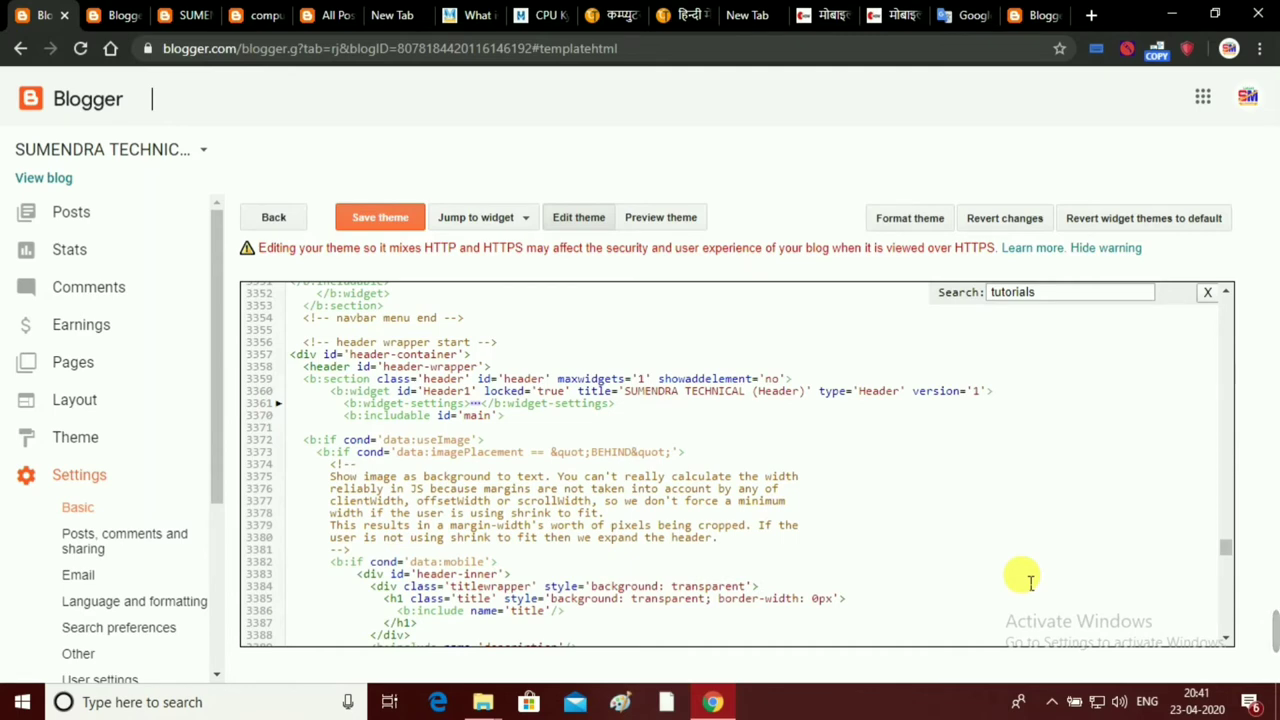
{"action": "scroll", "coordinate": [1020, 588], "scroll_direction": "up", "scroll_amount": 3}
{"action": "scroll", "coordinate": [1015, 592], "scroll_direction": "up", "scroll_amount": 3}
{"action": "scroll", "coordinate": [1015, 595], "scroll_direction": "down", "scroll_amount": 12}
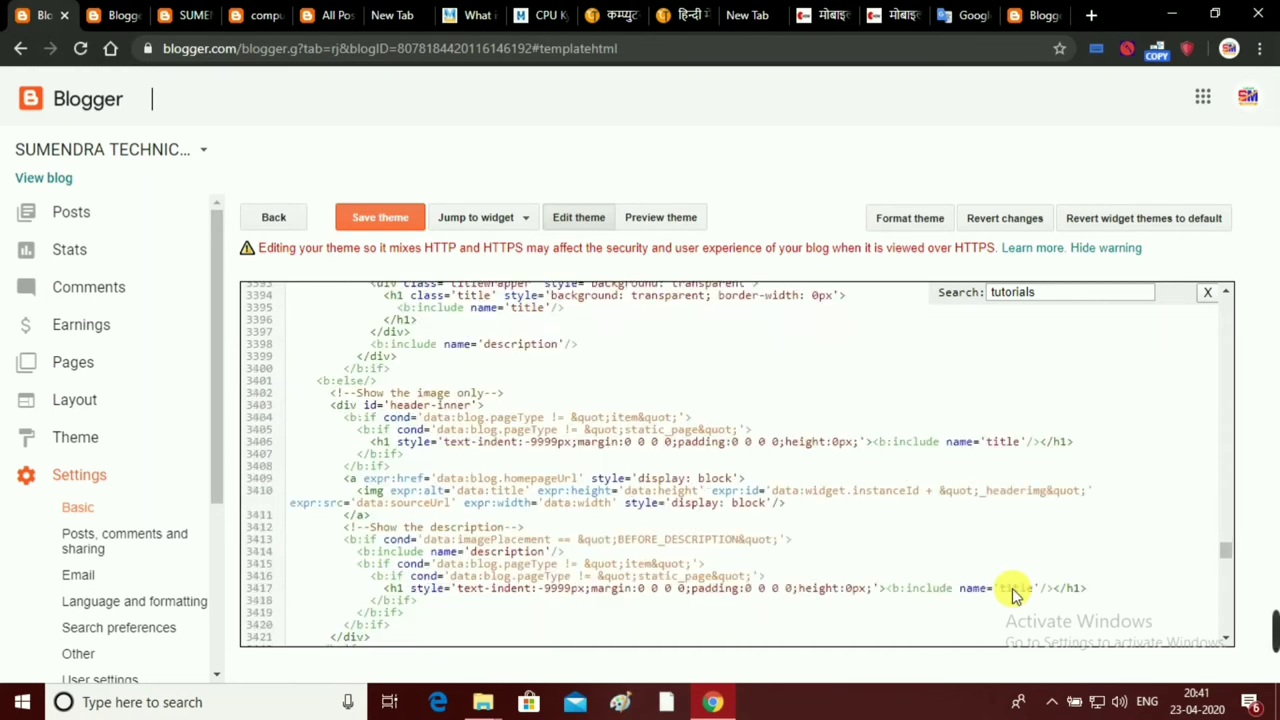
{"action": "scroll", "coordinate": [1013, 590], "scroll_direction": "up", "scroll_amount": 8}
{"action": "scroll", "coordinate": [1013, 588], "scroll_direction": "up", "scroll_amount": 1}
{"action": "scroll", "coordinate": [980, 450], "scroll_direction": "down", "scroll_amount": 3}
{"action": "scroll", "coordinate": [1010, 370], "scroll_direction": "up", "scroll_amount": 2}
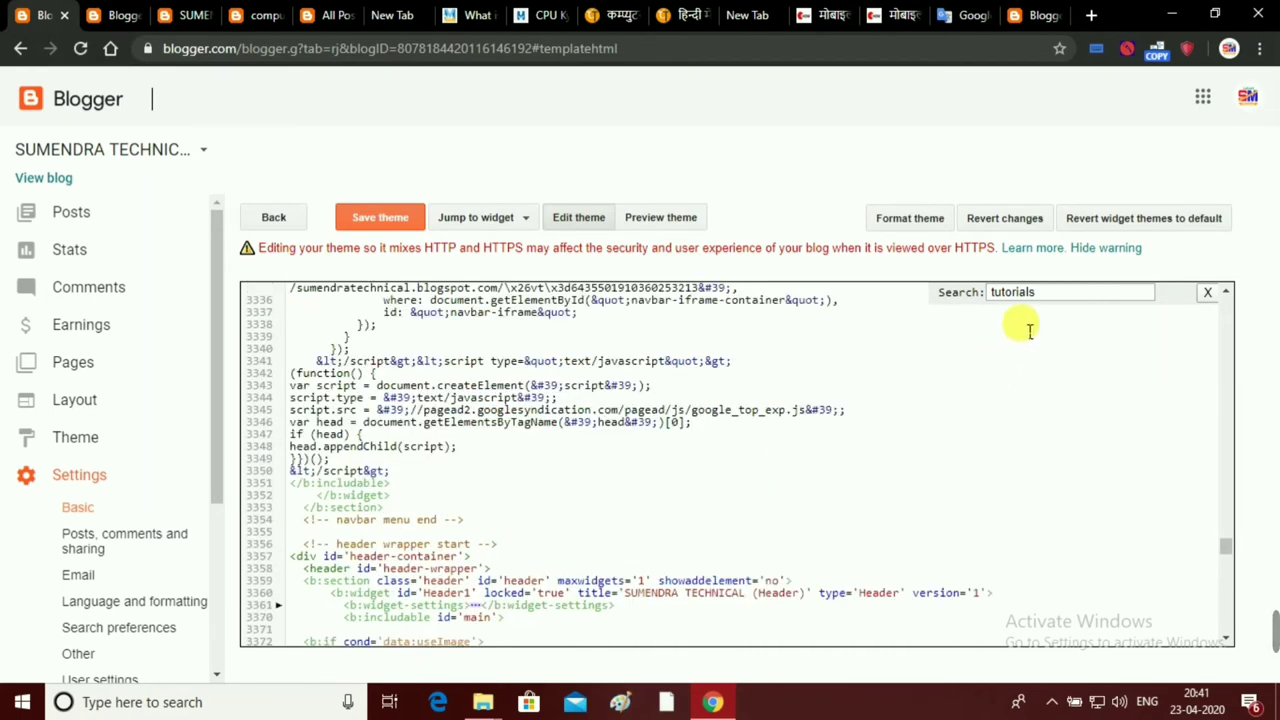
{"action": "scroll", "coordinate": [1000, 350], "scroll_direction": "down", "scroll_amount": 3}
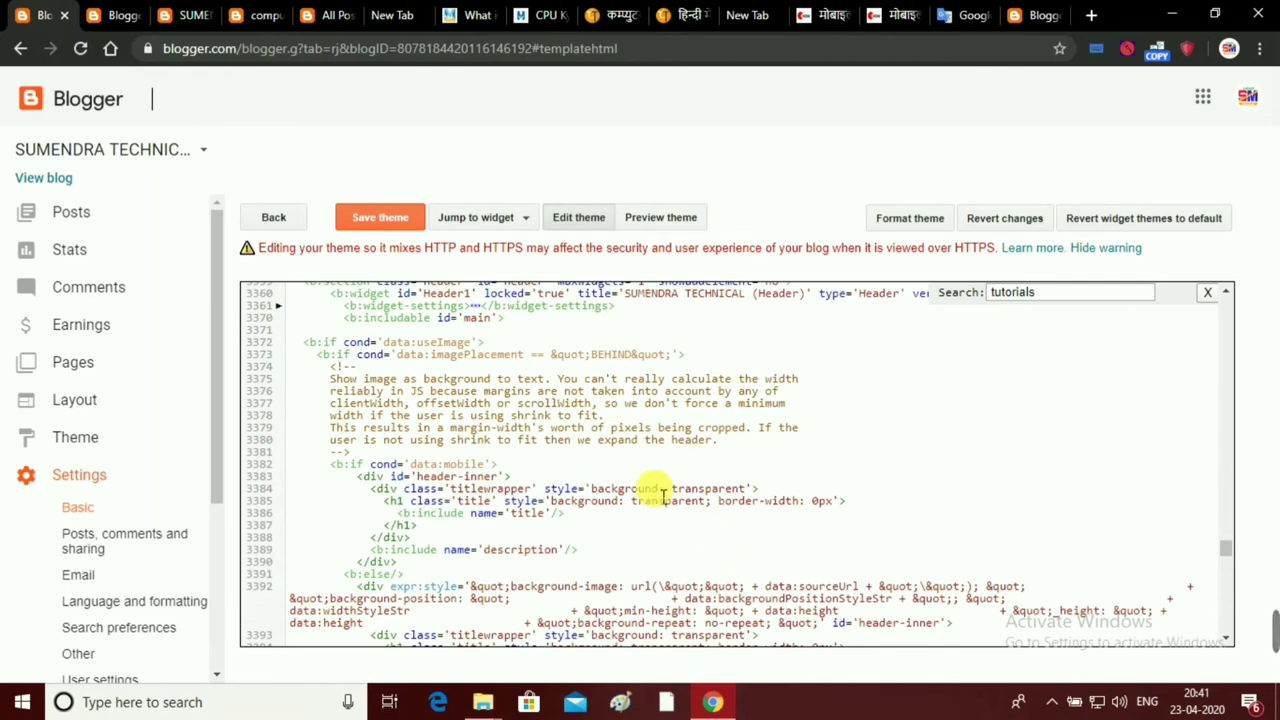
Close the old 'tutorials' search and start a new empty search with Ctrl+F.
{"action": "left_click", "coordinate": [1066, 298]}
{"action": "left_click", "coordinate": [1066, 298]}
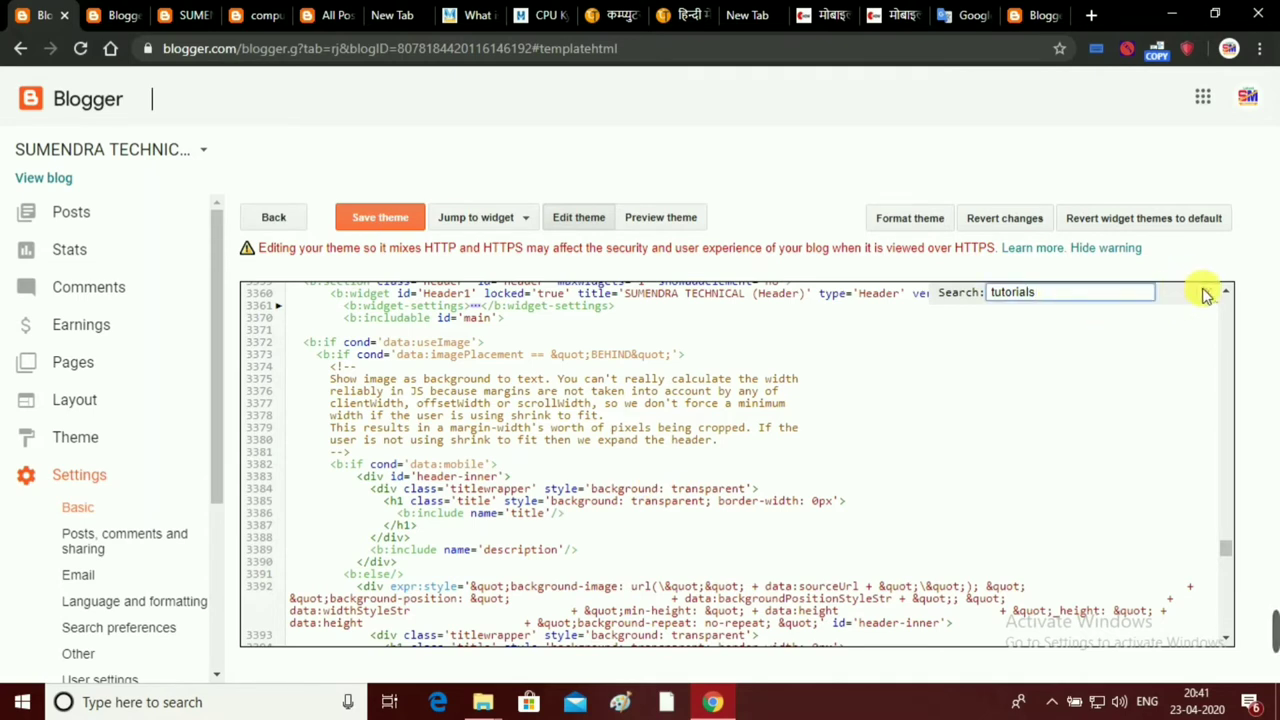
{"action": "left_click", "coordinate": [1208, 294]}
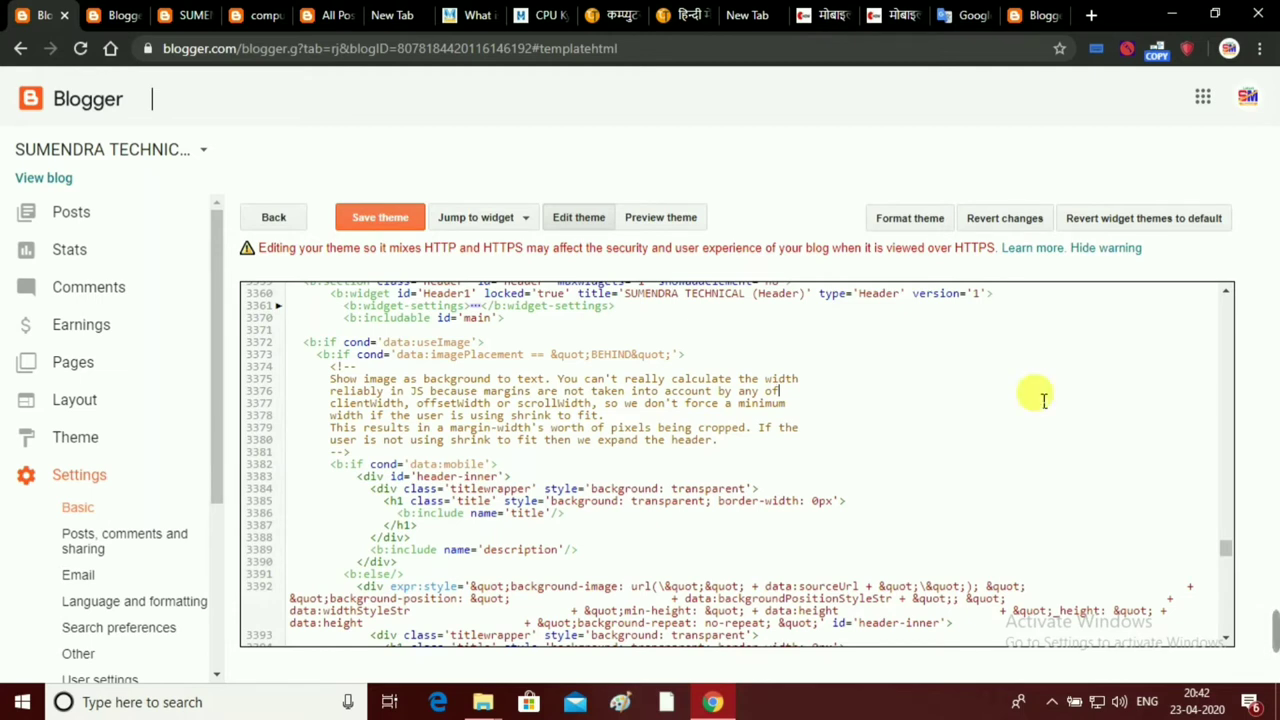
{"action": "key", "text": "ctrl+f"}
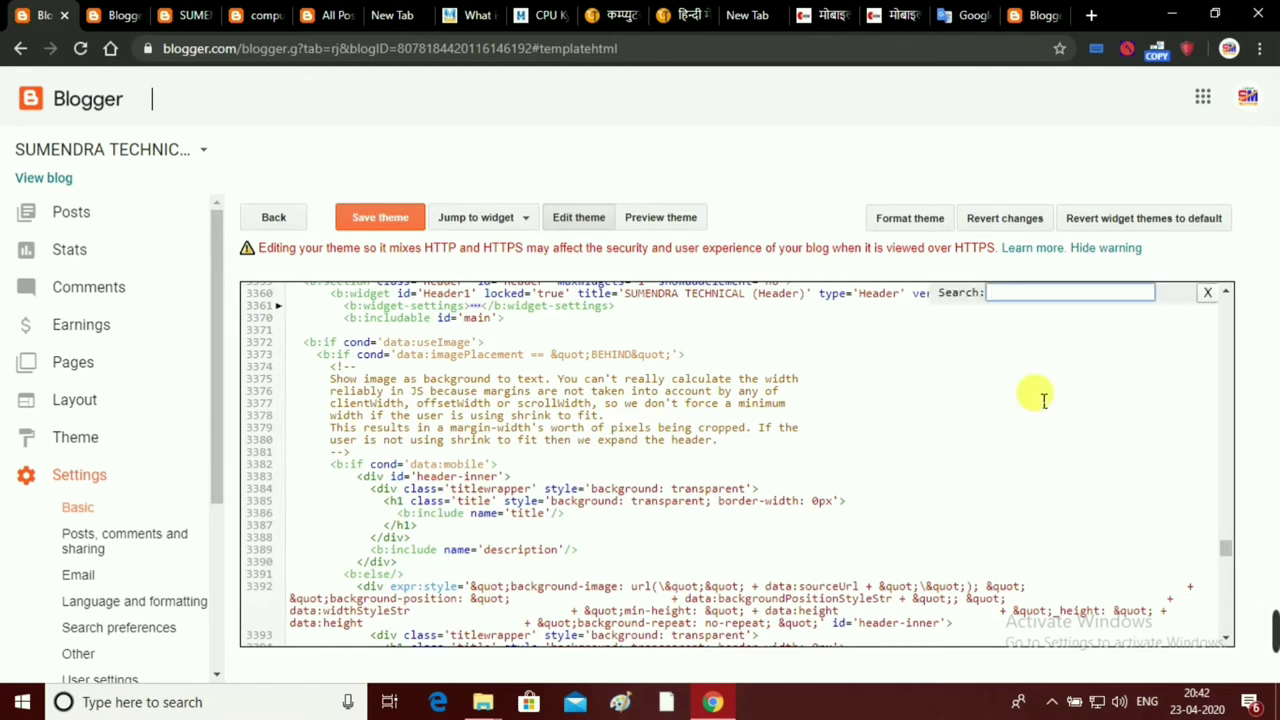
Search the theme code for the pasted 'DEVELOPMENT & SECURITY' menu name.
{"action": "left_click", "coordinate": [1010, 303]}
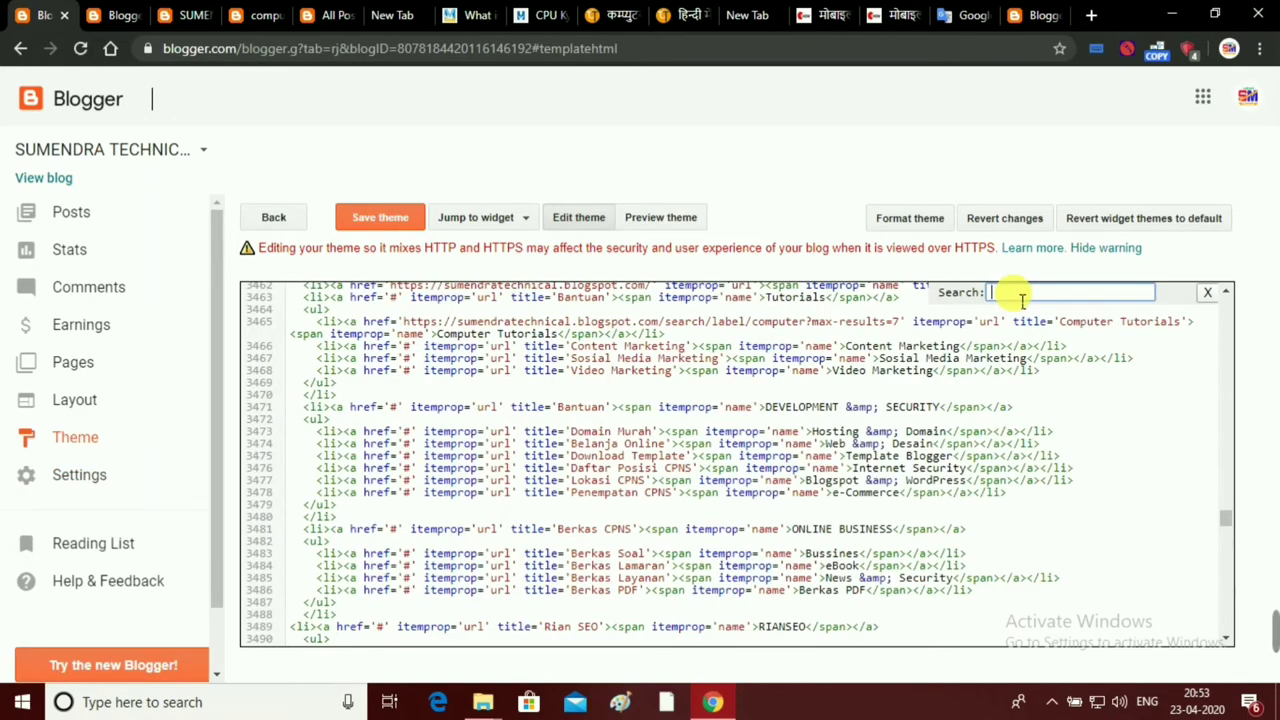
{"action": "key", "text": "ctrl+v"}
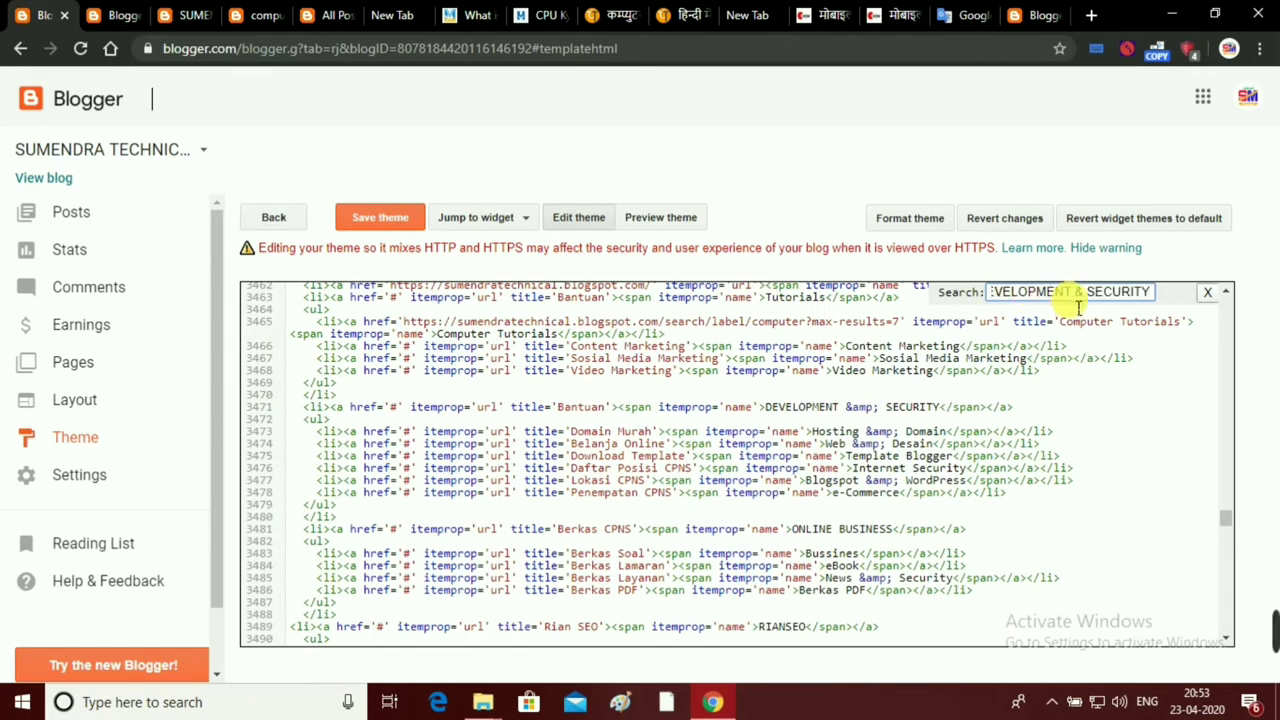
{"action": "key", "text": "Return"}
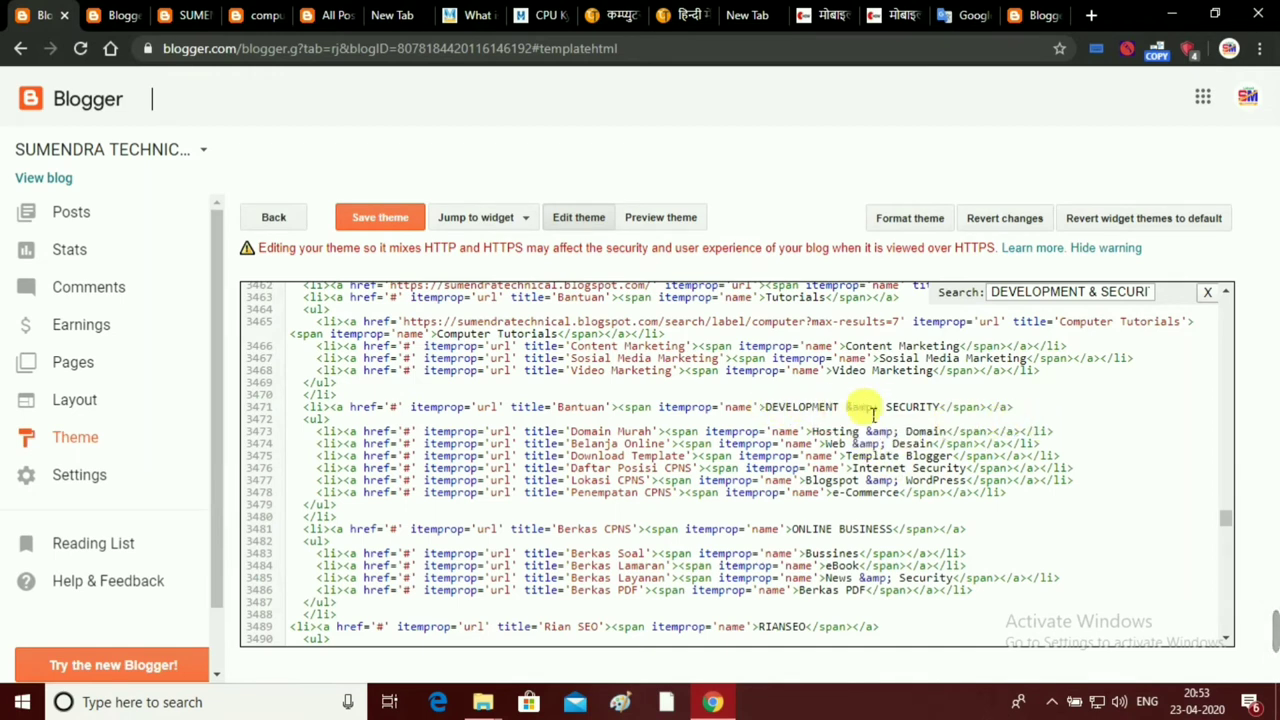
Select the DEVELOPMENT label on line 3471 and compare it with the live blog menu.
{"action": "left_click_drag", "start_coordinate": [940, 408], "coordinate": [945, 425]}
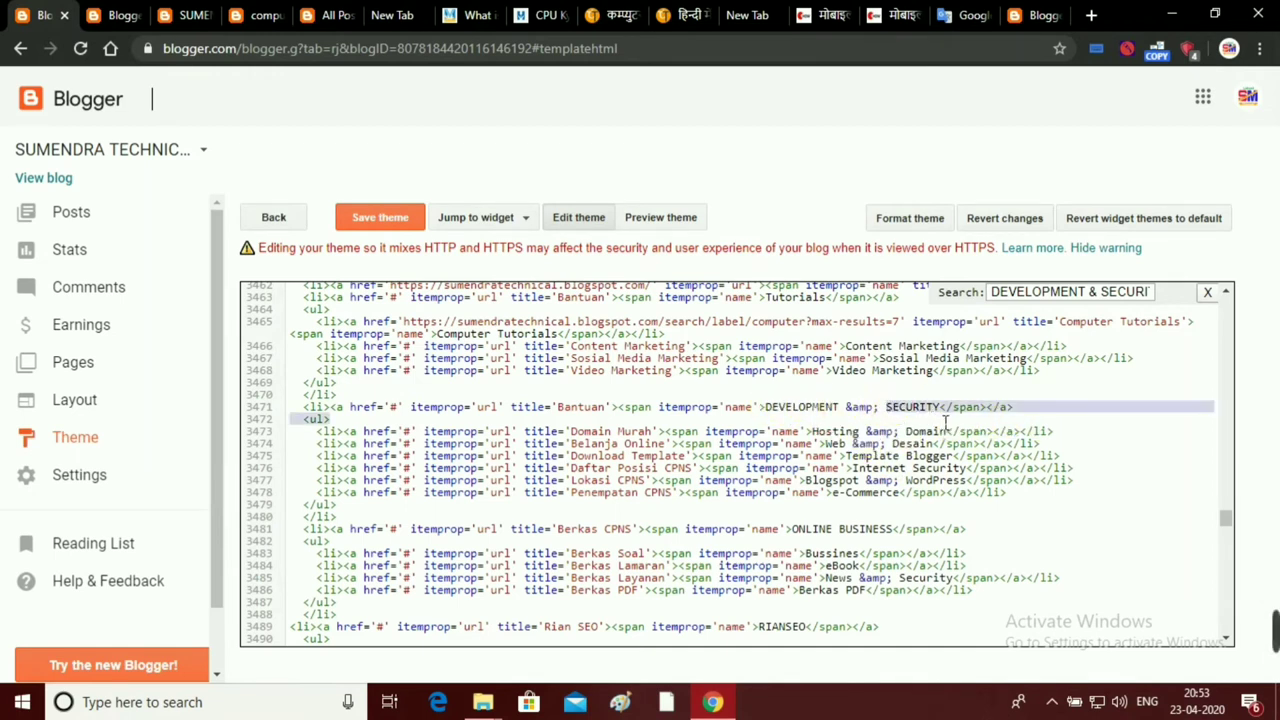
{"action": "left_click", "coordinate": [946, 416]}
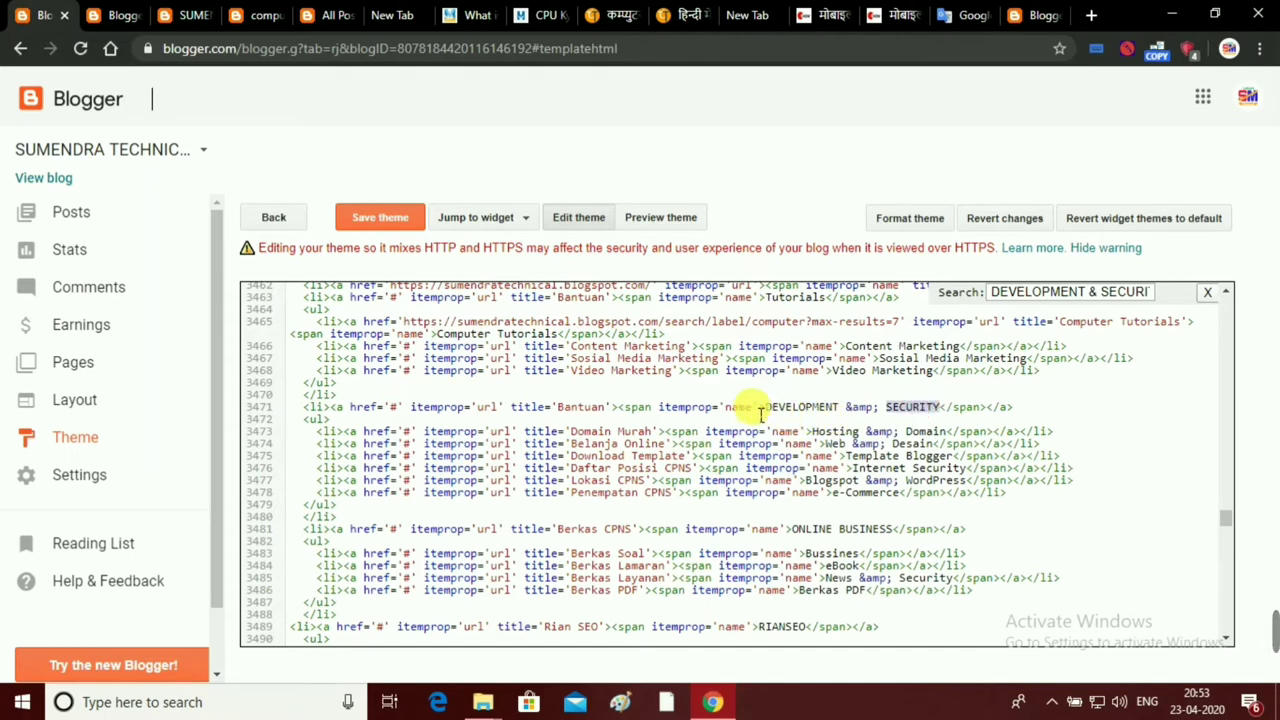
{"action": "left_click_drag", "start_coordinate": [766, 410], "coordinate": [805, 413]}
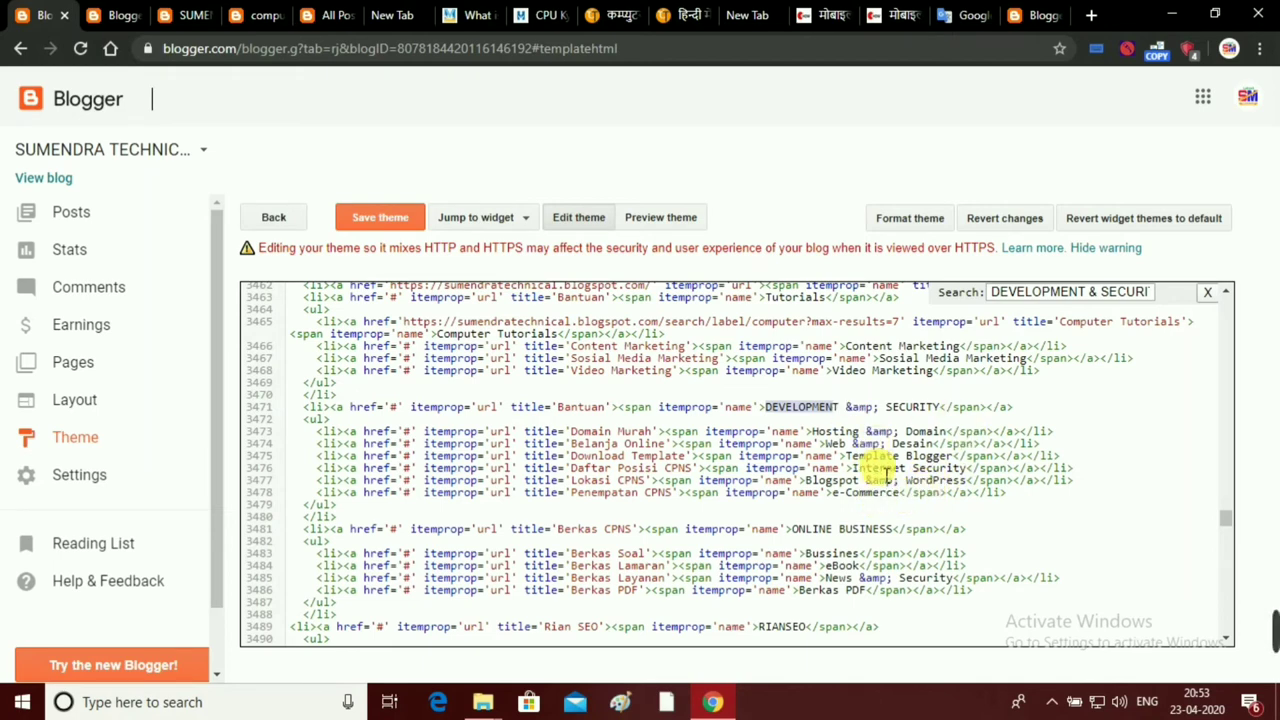
{"action": "left_click", "coordinate": [188, 18]}
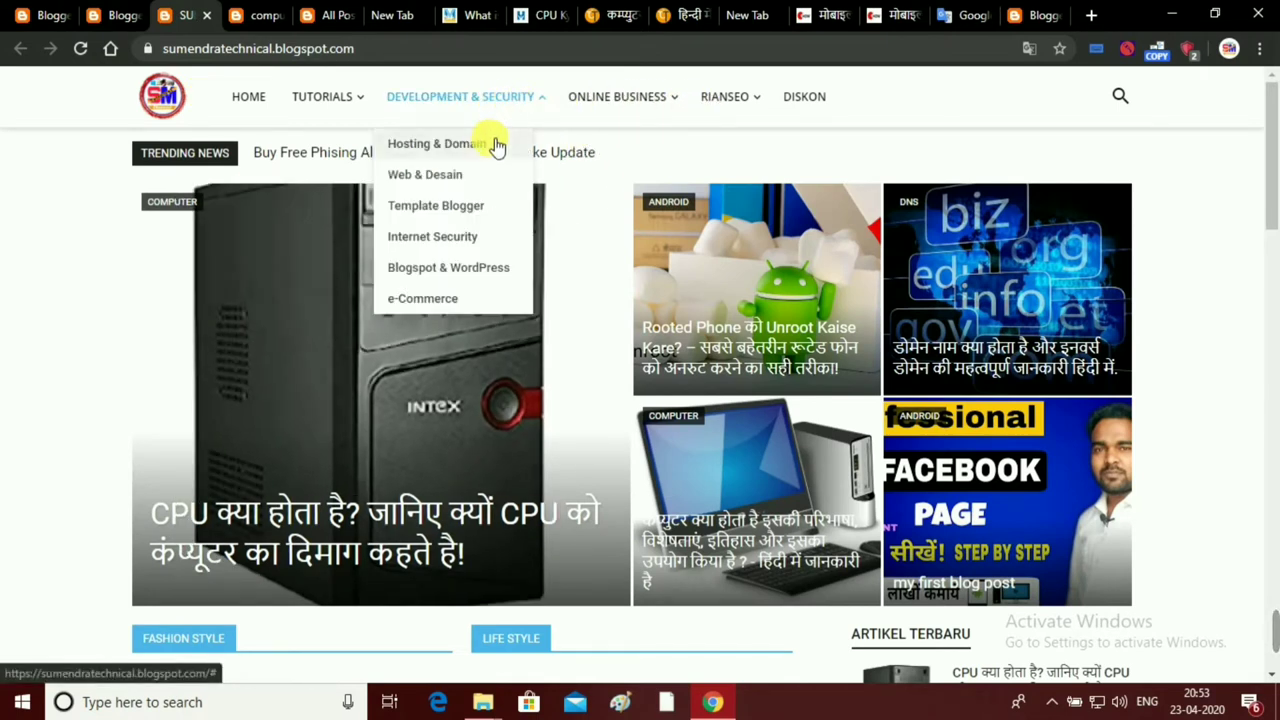
{"action": "mouse_move", "coordinate": [460, 96]}
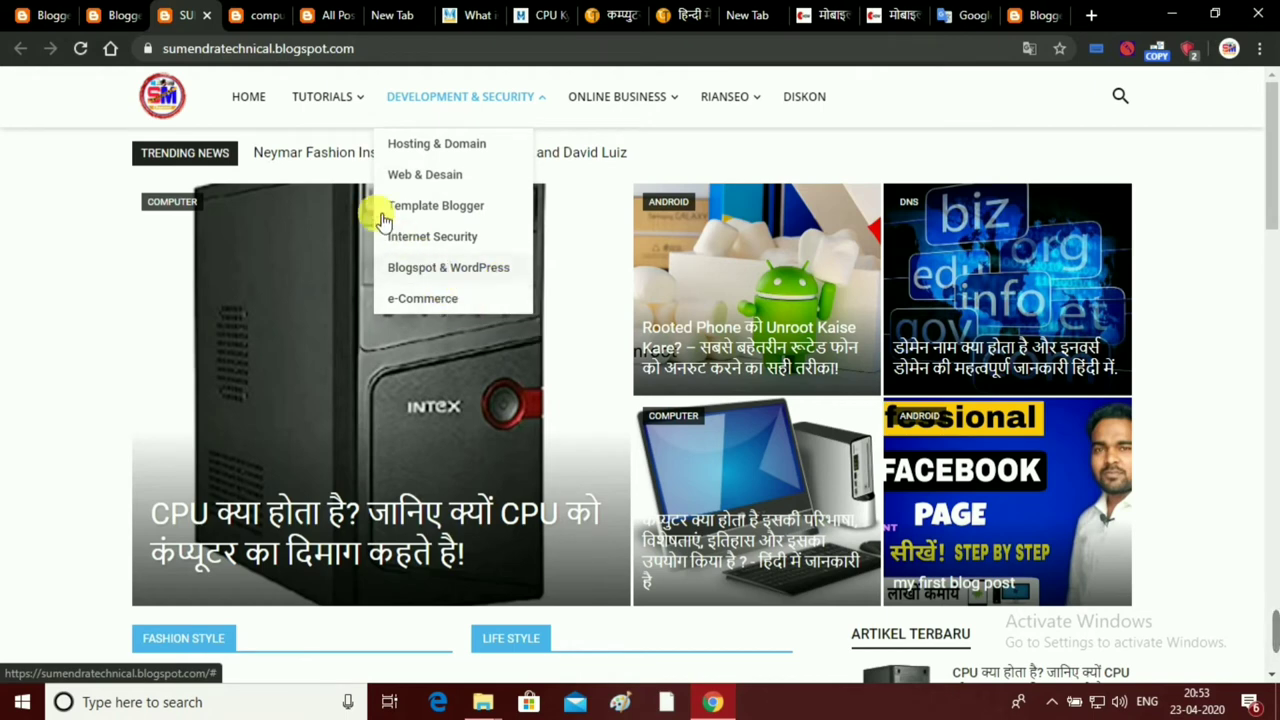
{"action": "left_click", "coordinate": [45, 14]}
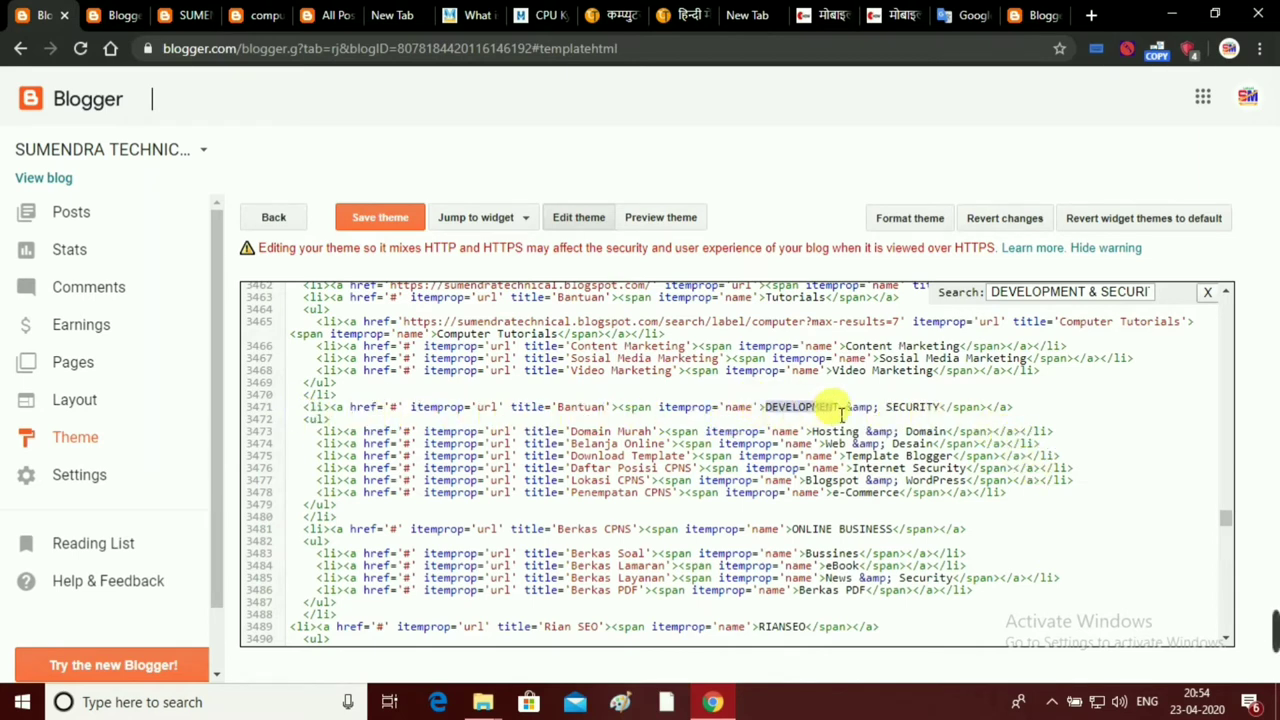
Rename the line 3471 menu label to TECH & INFO, save the theme, and view the blog.
{"action": "left_click", "coordinate": [842, 409]}
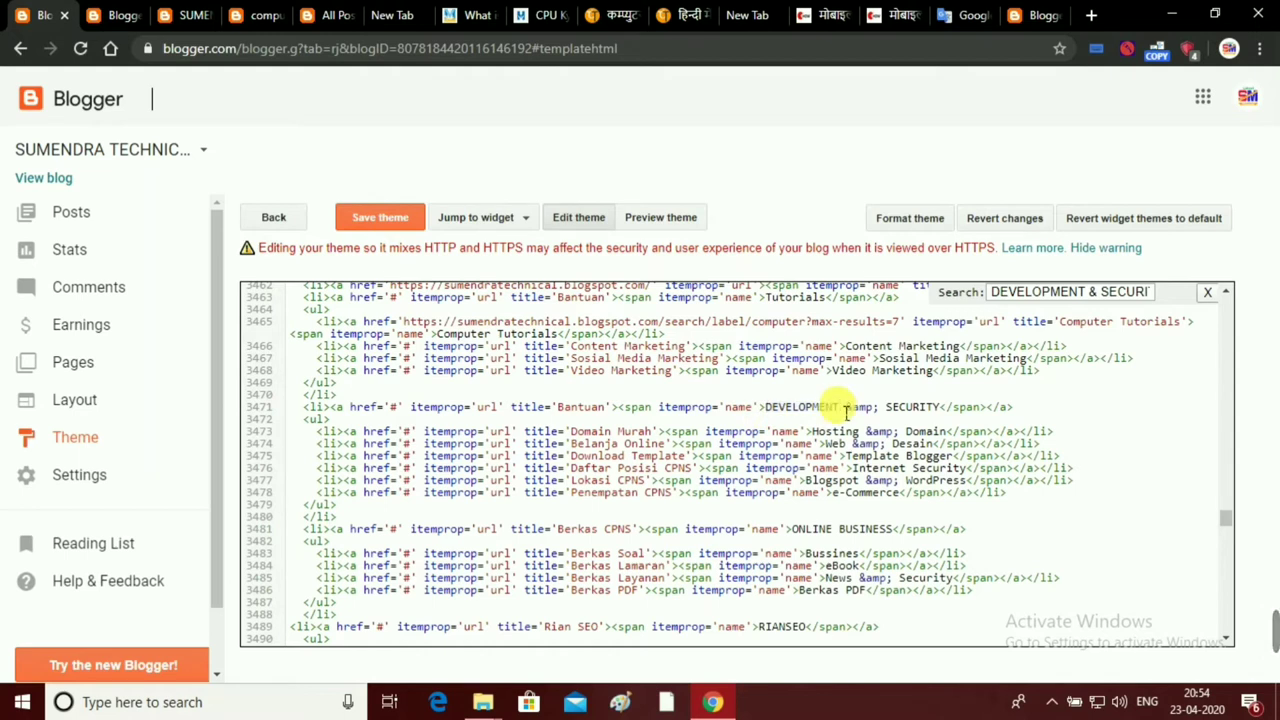
{"action": "left_click_drag", "start_coordinate": [840, 409], "coordinate": [766, 409]}
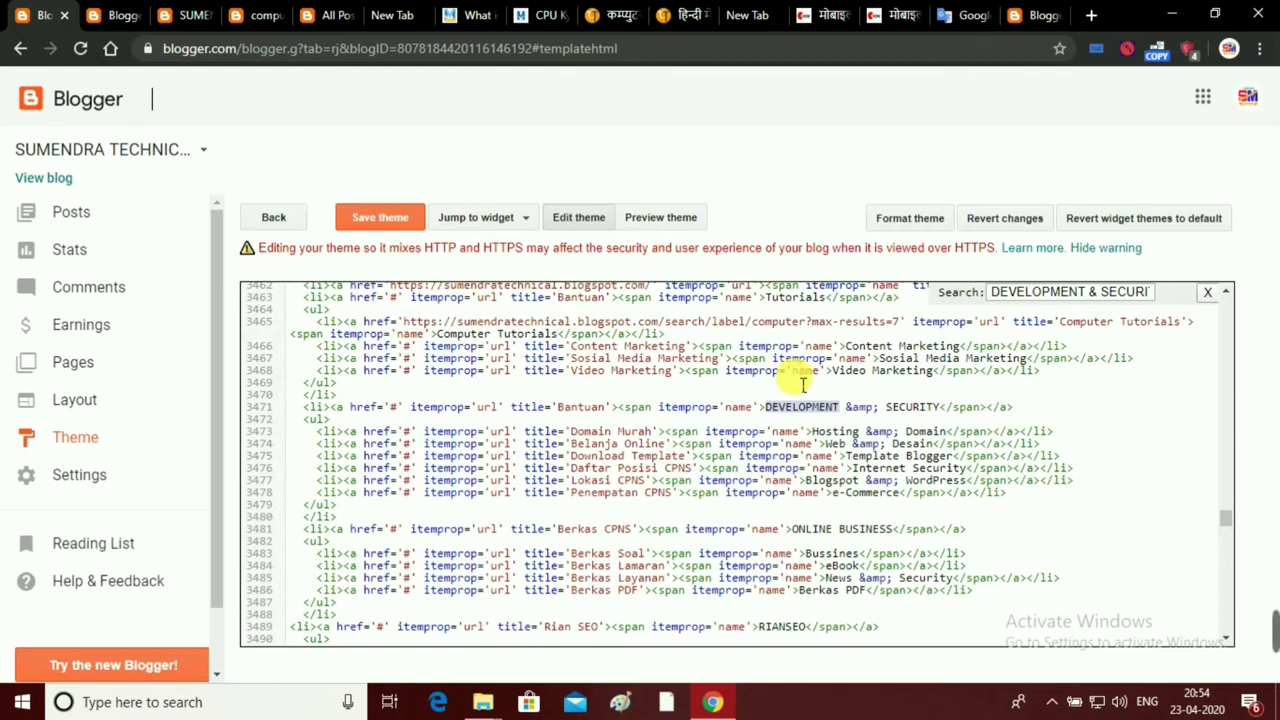
{"action": "type", "text": "T"}
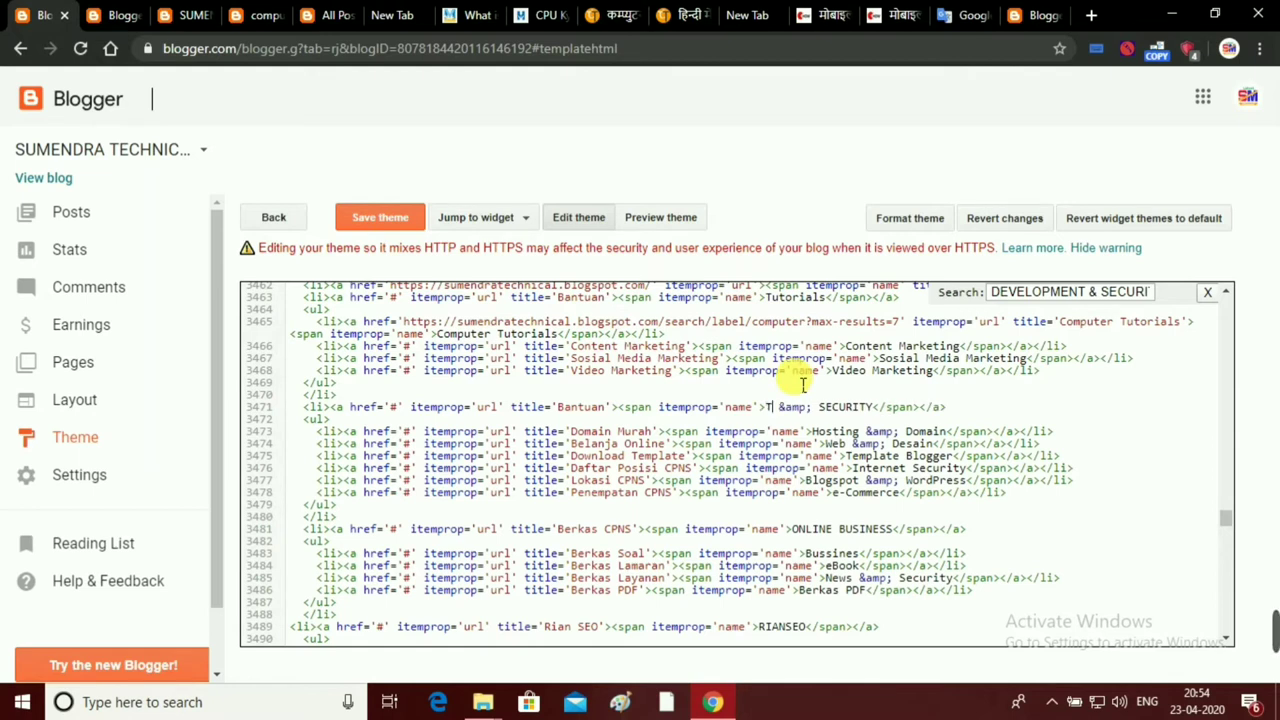
{"action": "type", "text": "ECH"}
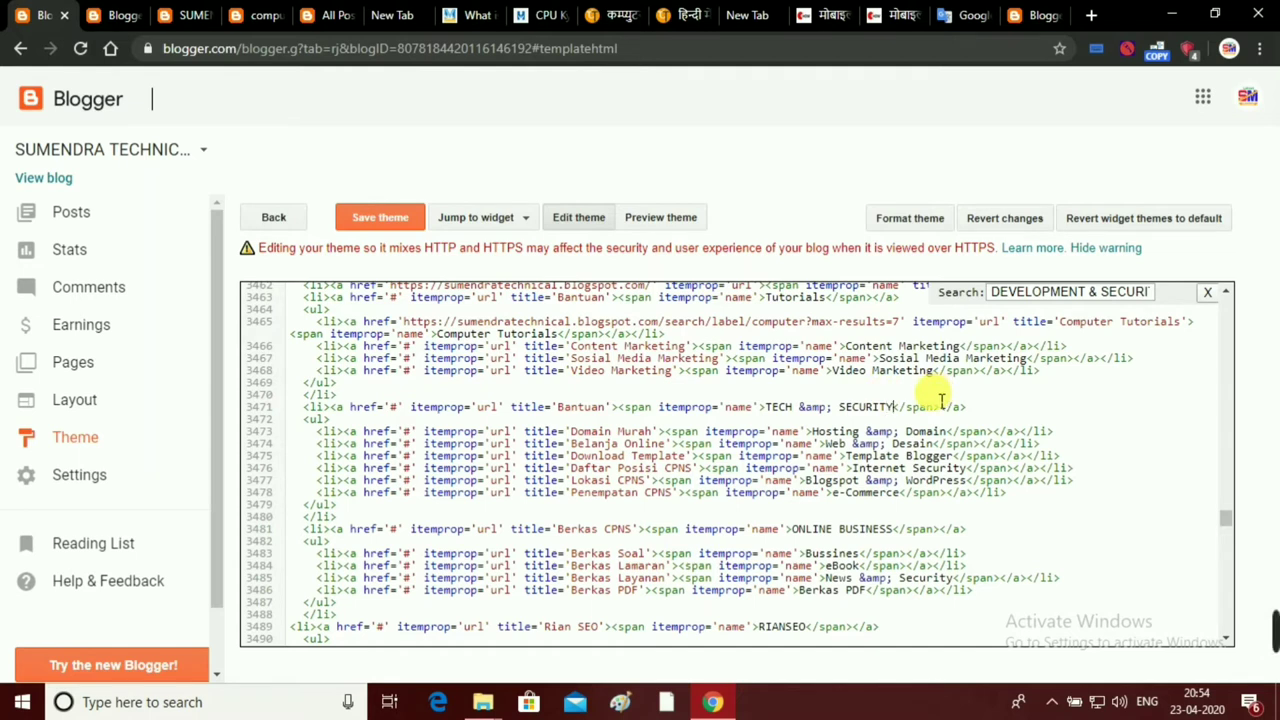
{"action": "key", "text": "ctrl+shift+Left"}
{"action": "type", "text": "I"}
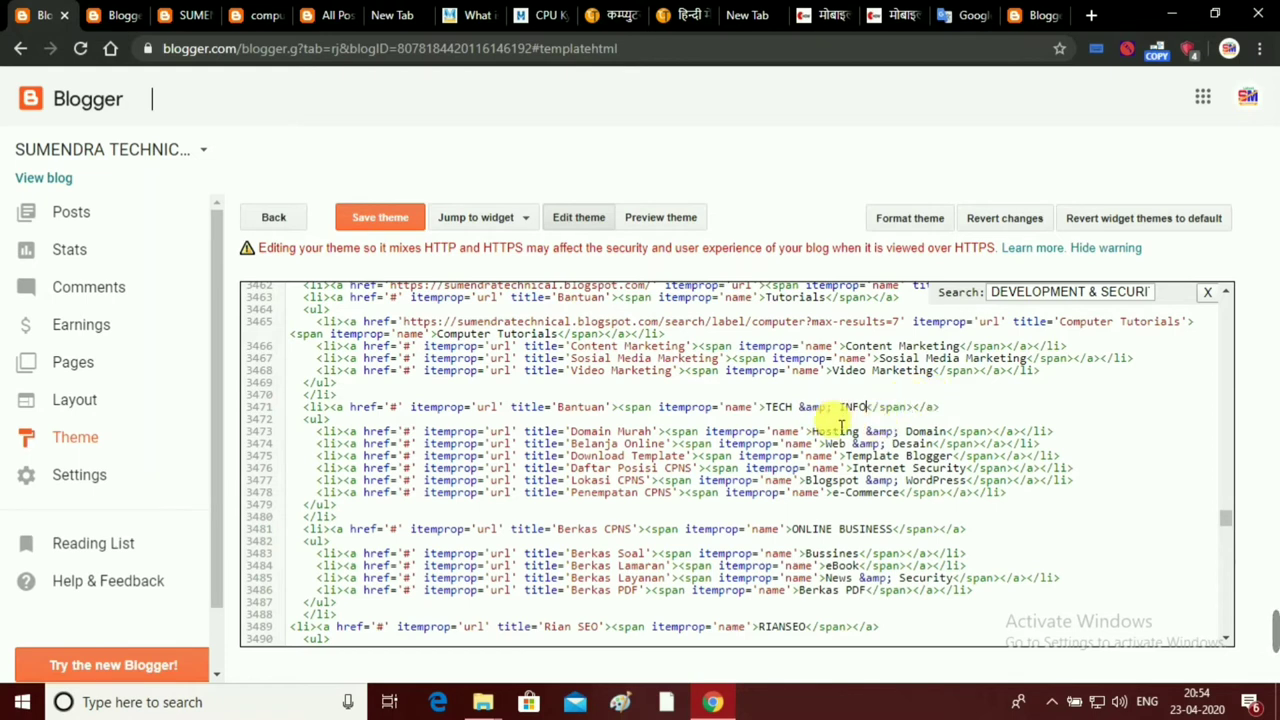
{"action": "left_click", "coordinate": [367, 222]}
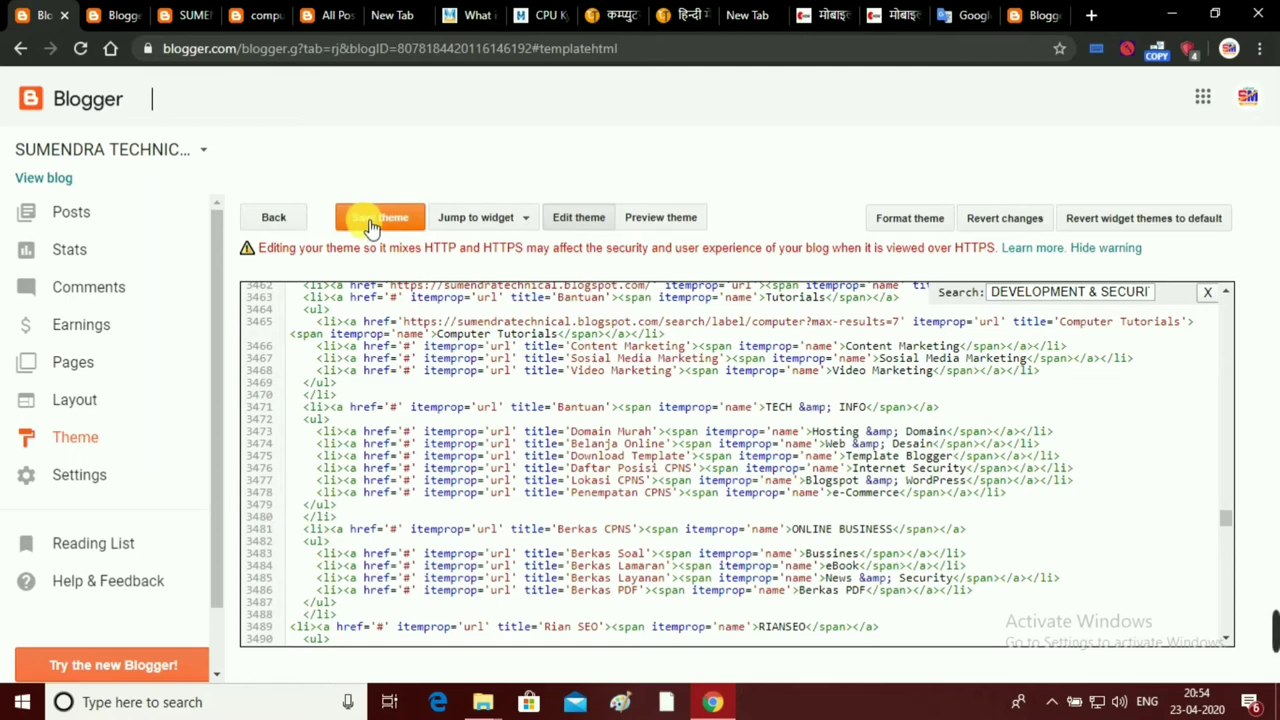
{"action": "left_click", "coordinate": [180, 12]}
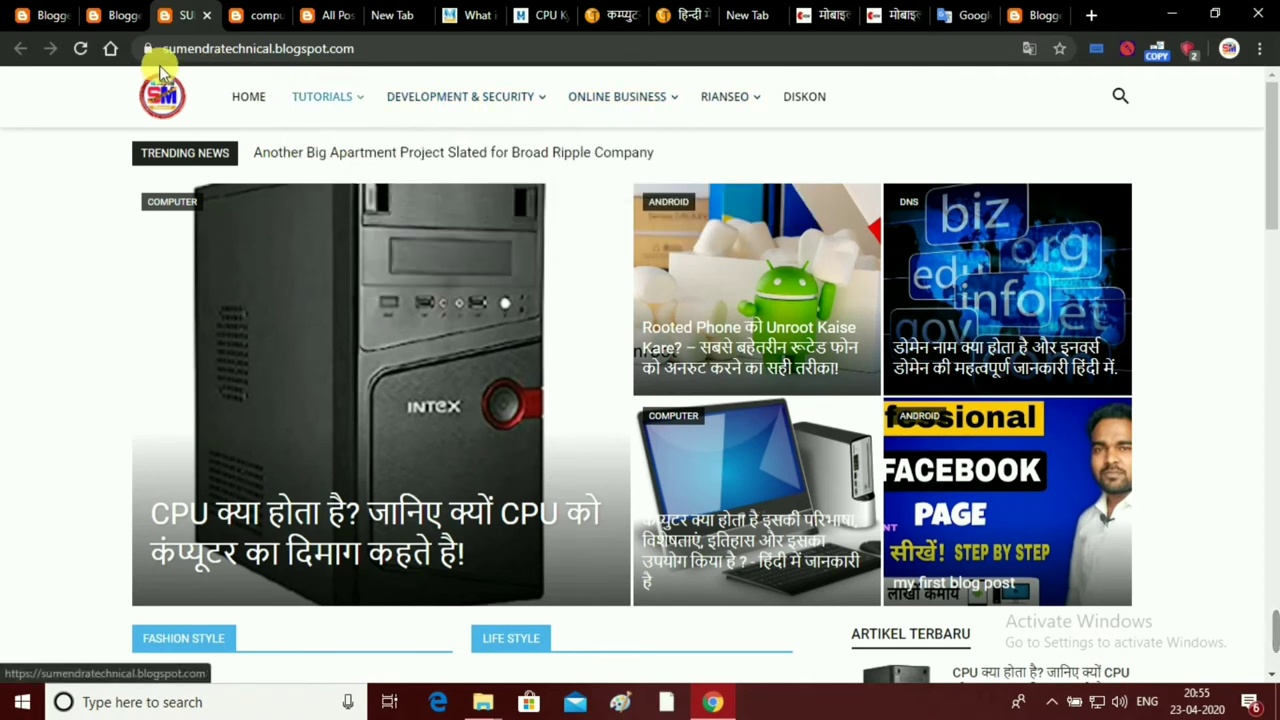
Reload the live blog to see the TECH & INFO menu, then revisit the INFO label in code.
{"action": "left_click", "coordinate": [84, 49]}
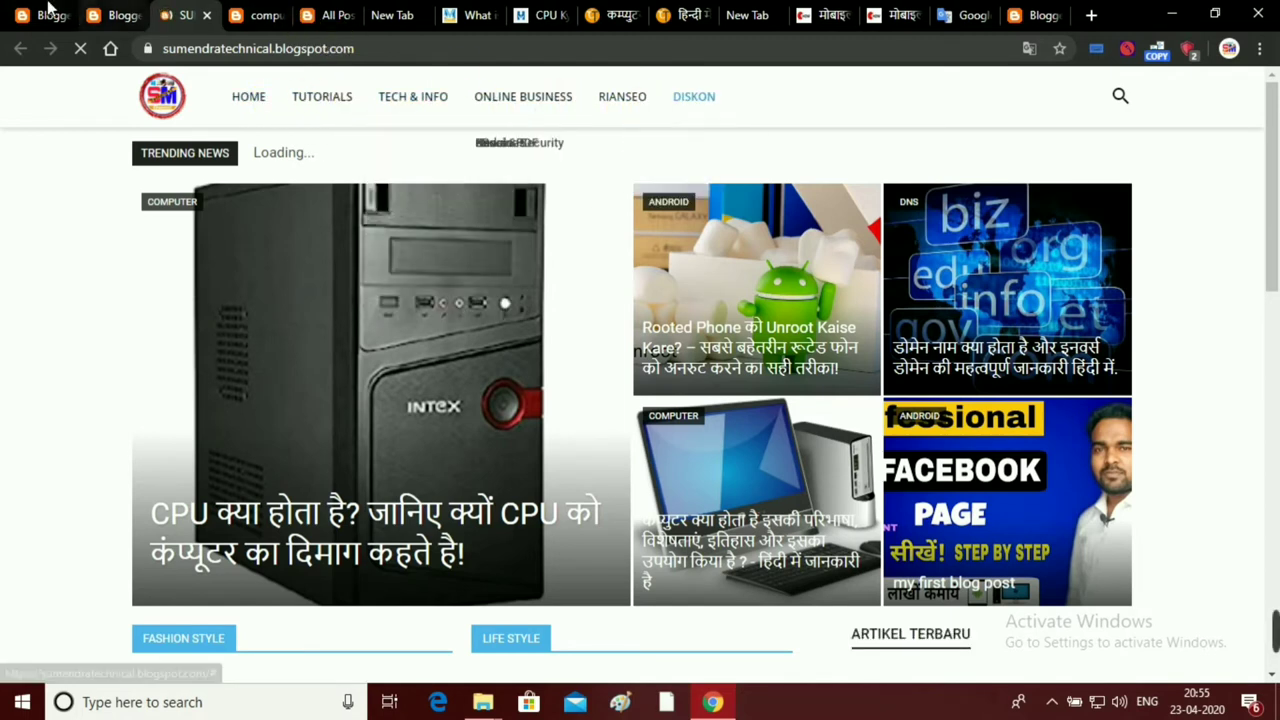
{"action": "left_click", "coordinate": [48, 14]}
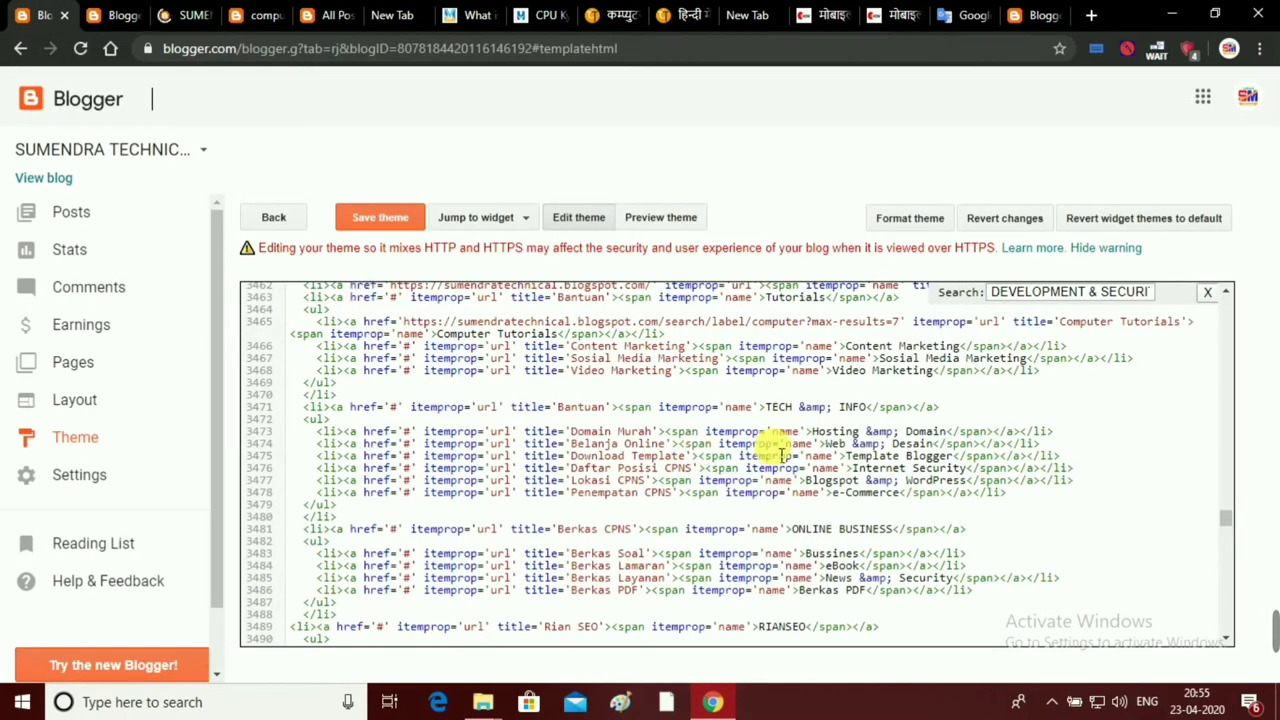
{"action": "double_click", "coordinate": [860, 407]}
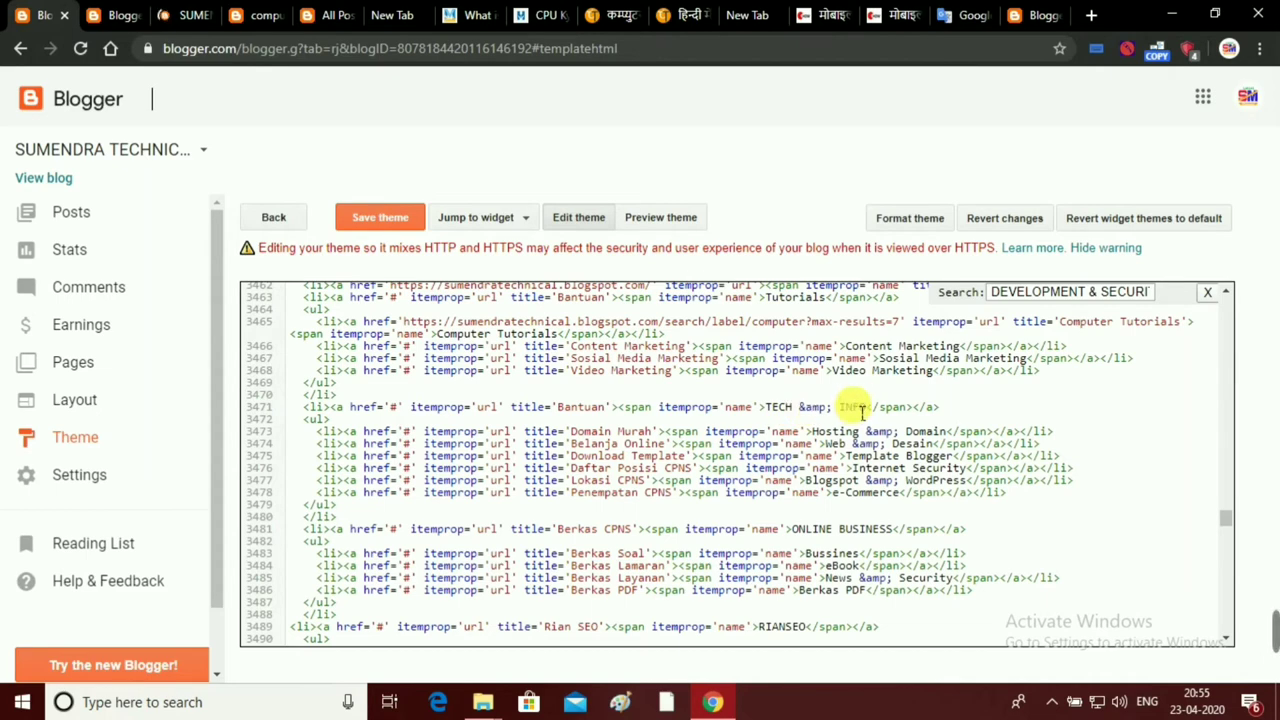
Scroll the menu code and compare it once more with the live blog's menu.
{"action": "scroll", "coordinate": [860, 407], "scroll_direction": "down", "scroll_amount": 2}
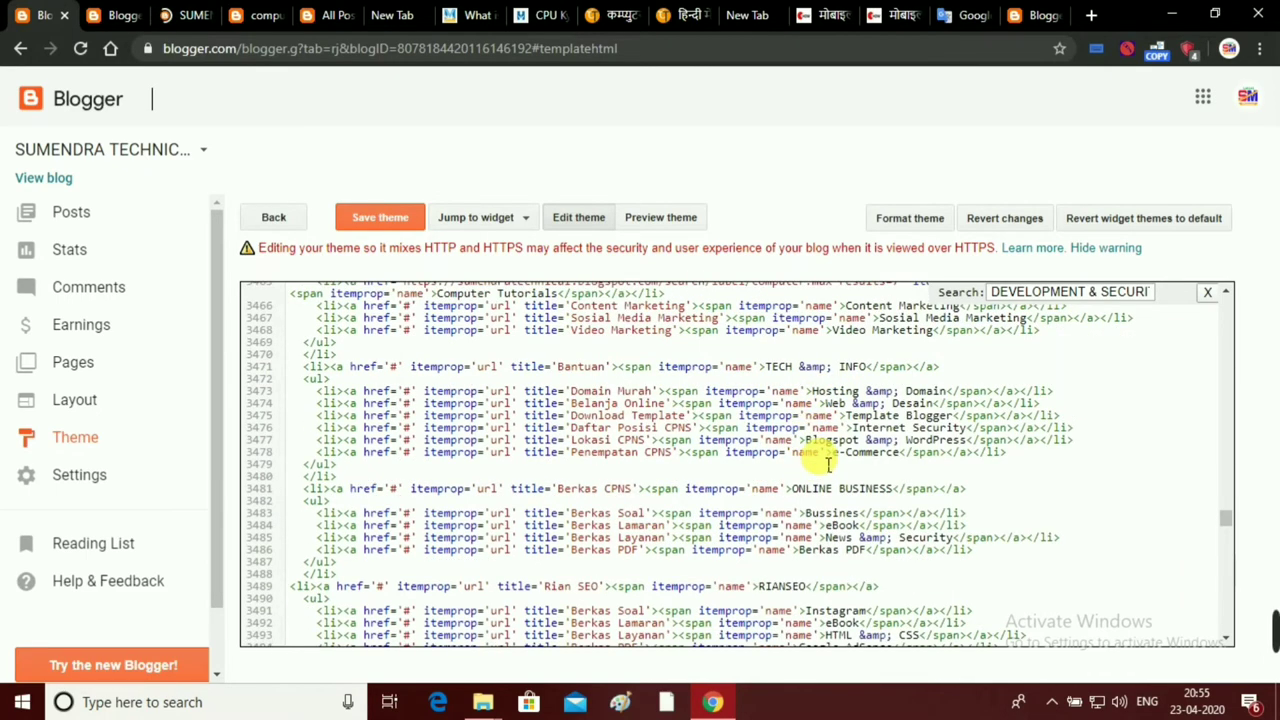
{"action": "scroll", "coordinate": [828, 458], "scroll_direction": "down", "scroll_amount": 2}
{"action": "left_click", "coordinate": [185, 15]}
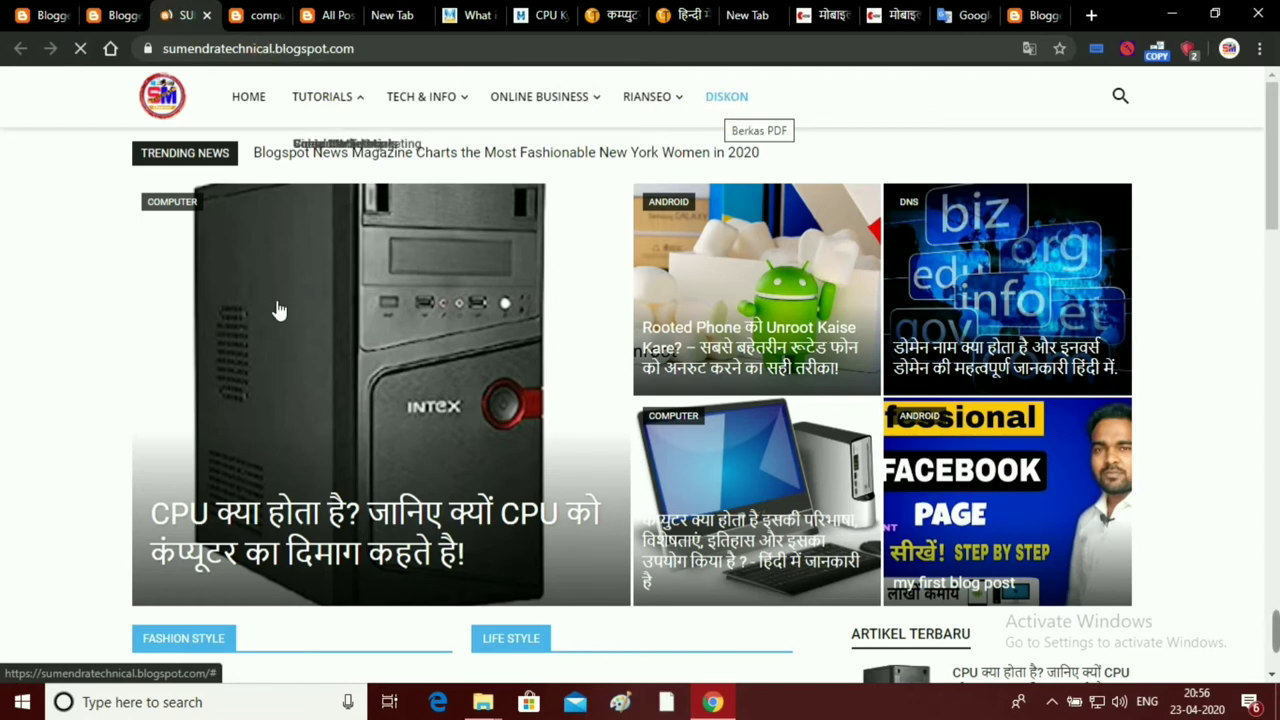
{"action": "left_click", "coordinate": [633, 396]}
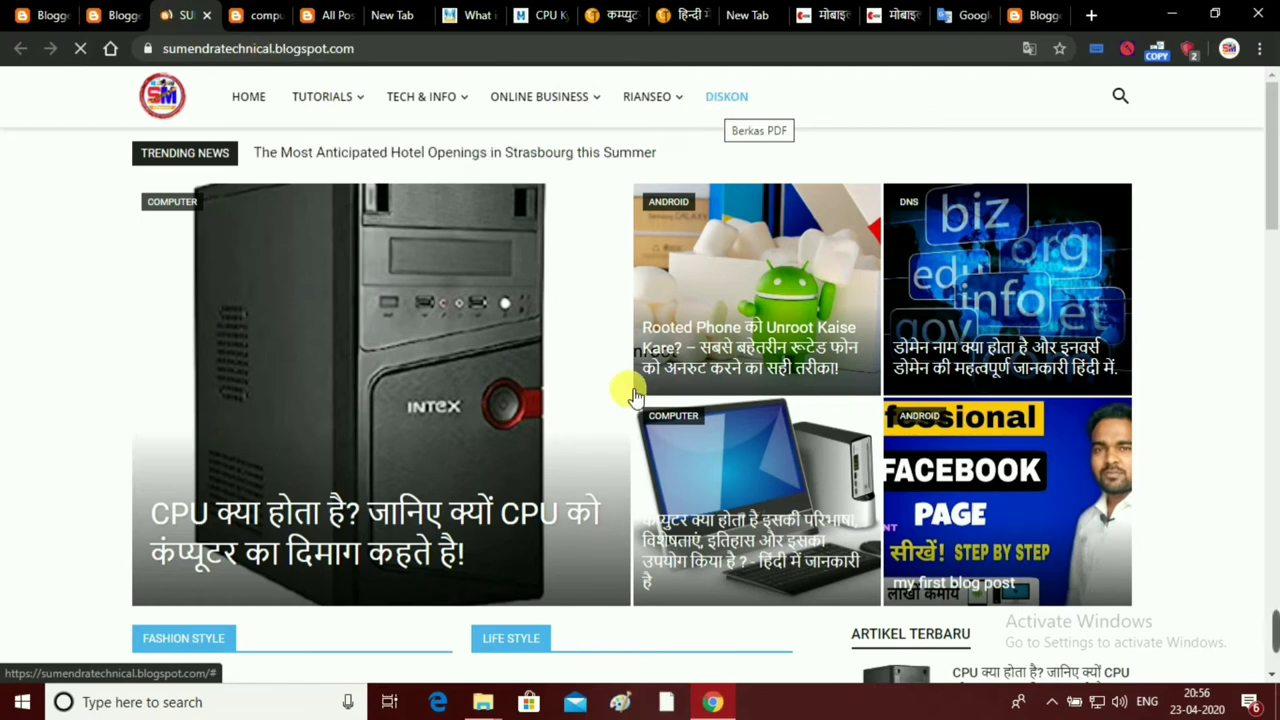
{"action": "left_click", "coordinate": [36, 12]}
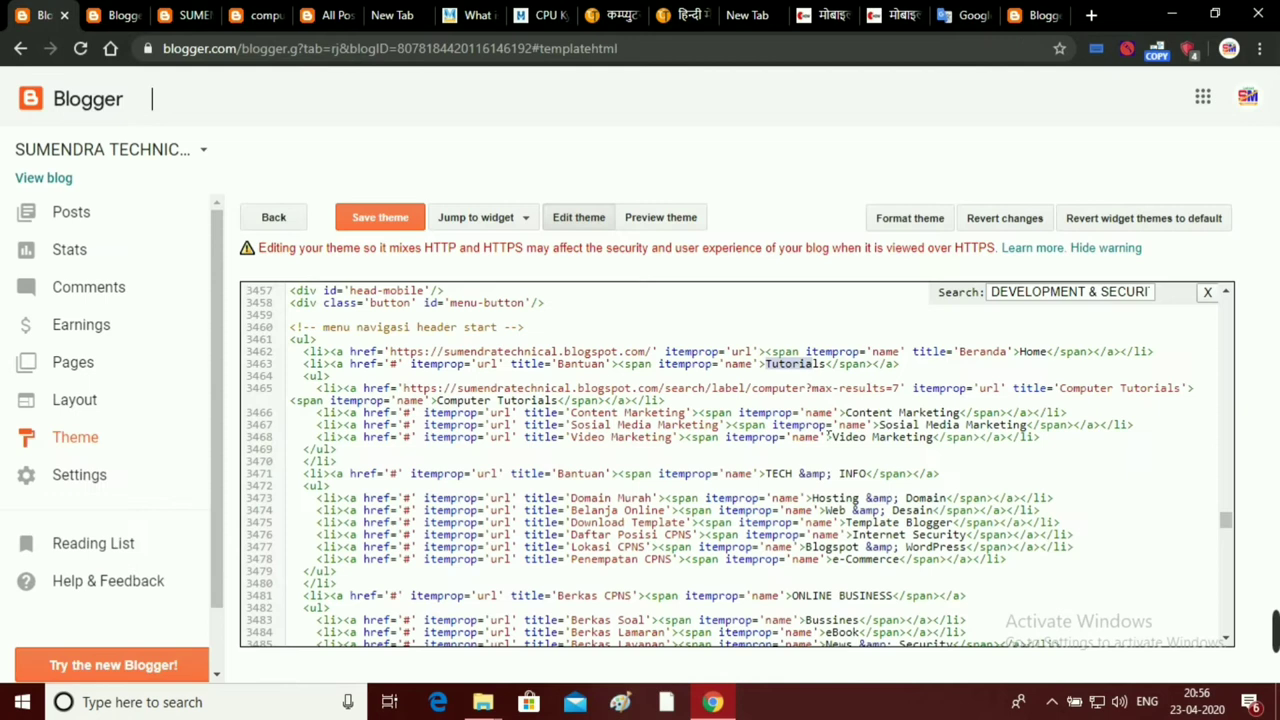
{"action": "left_click", "coordinate": [775, 365]}
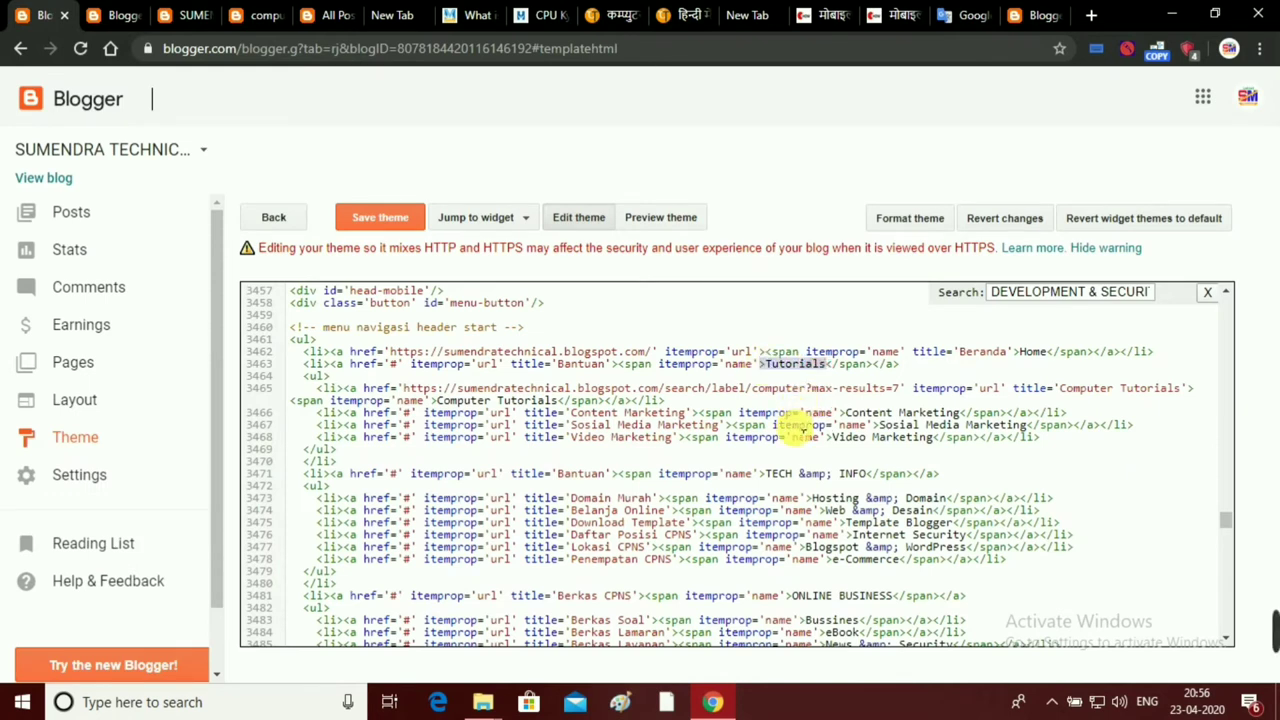
{"action": "left_click", "coordinate": [834, 460]}
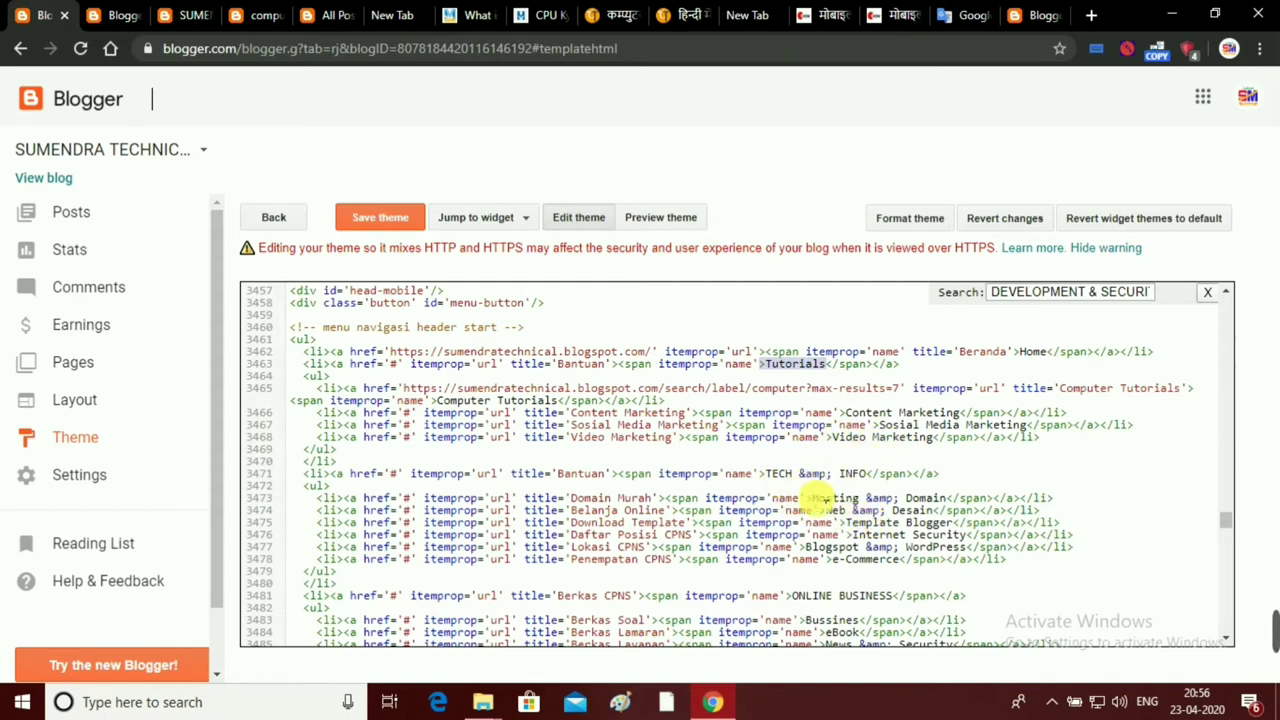
{"action": "left_click", "coordinate": [793, 595]}
{"action": "left_click", "coordinate": [895, 595], "text": "shift"}
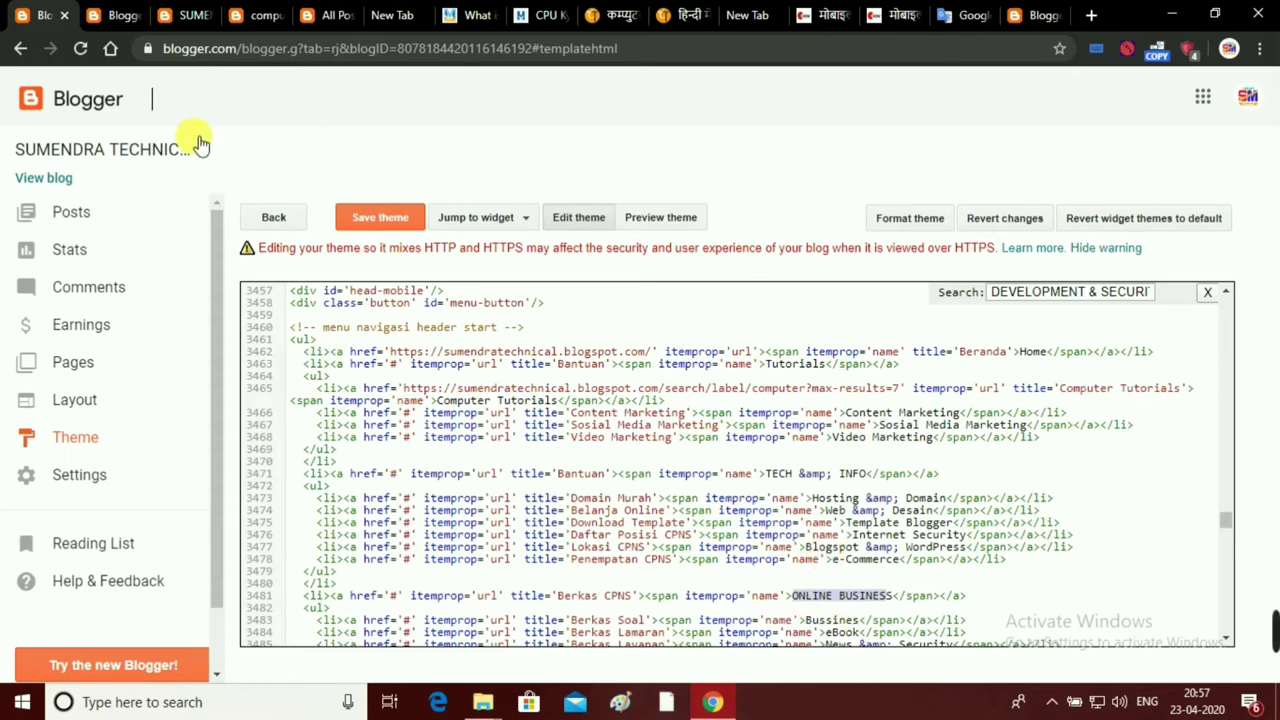
{"action": "left_click", "coordinate": [198, 14]}
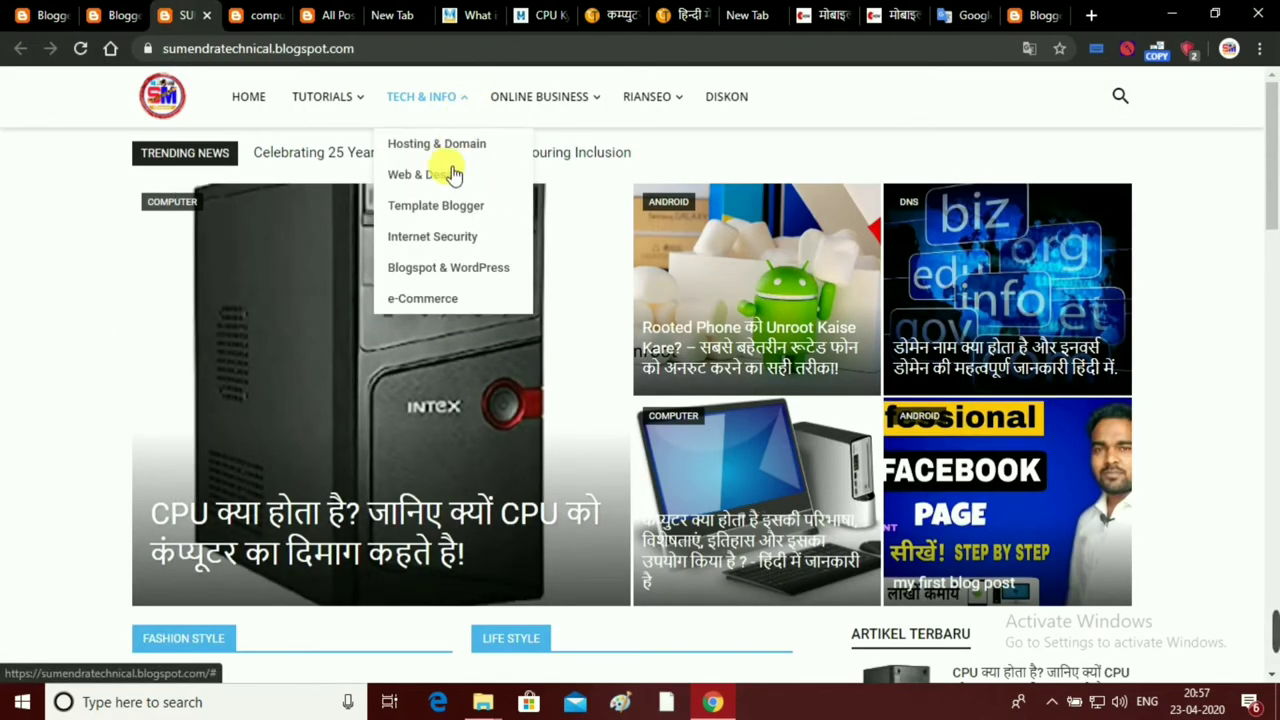
{"action": "mouse_move", "coordinate": [425, 96]}
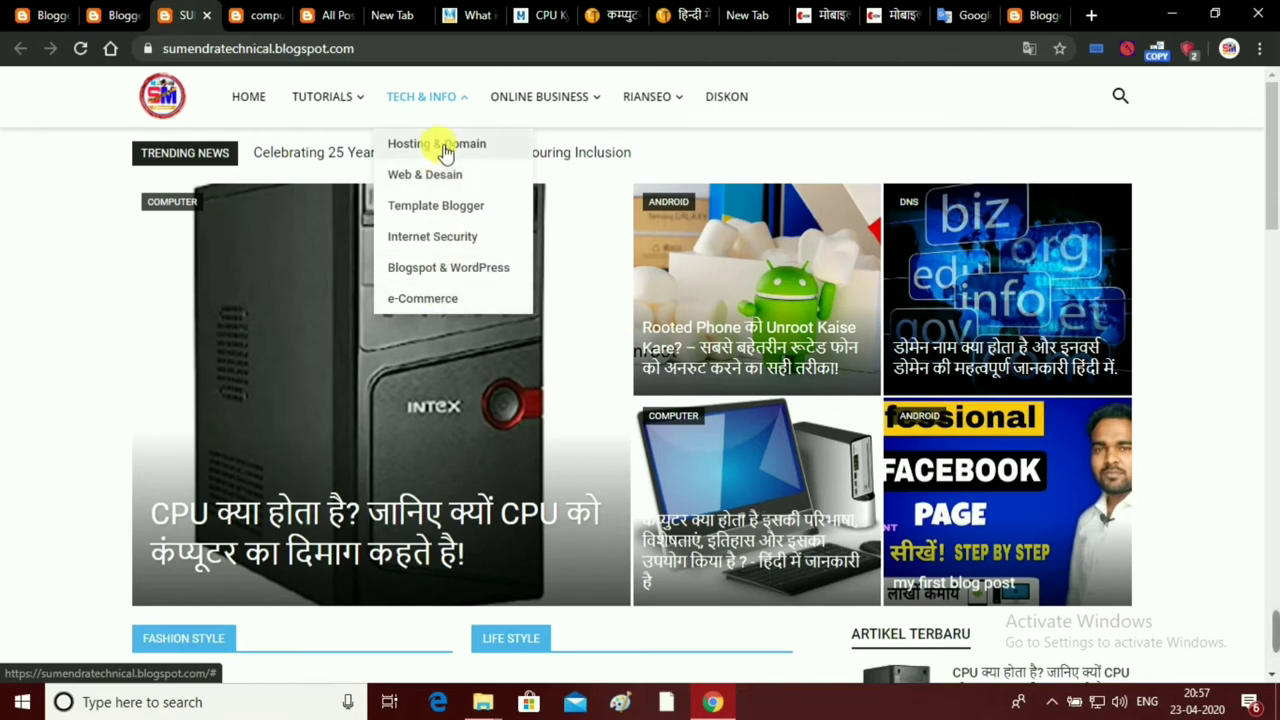
{"action": "left_click", "coordinate": [40, 14]}
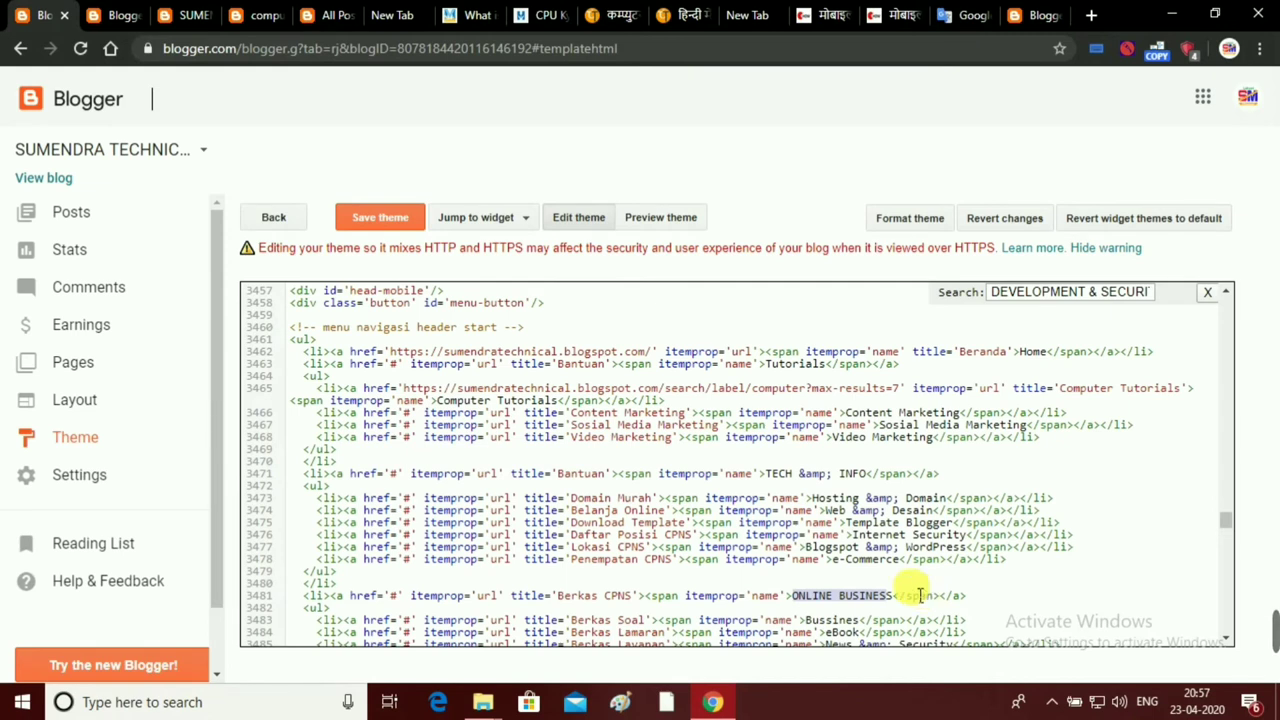
{"action": "double_click", "coordinate": [856, 476]}
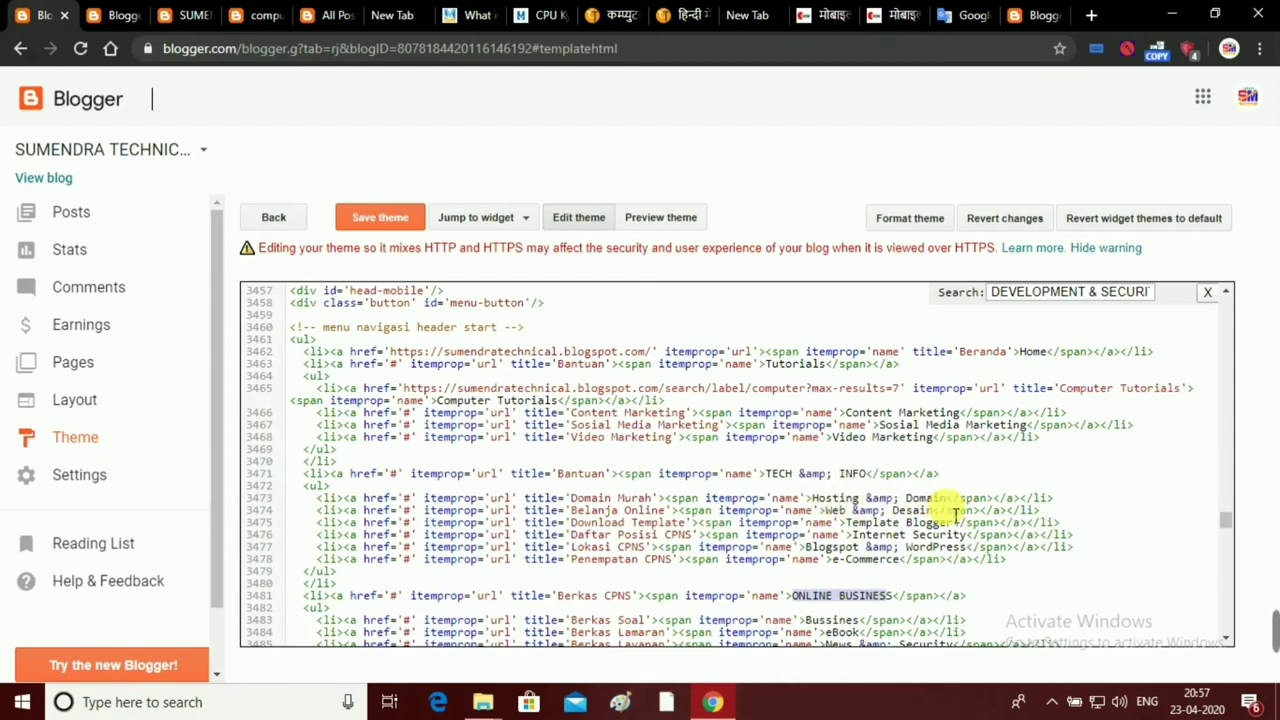
{"action": "left_click", "coordinate": [826, 500]}
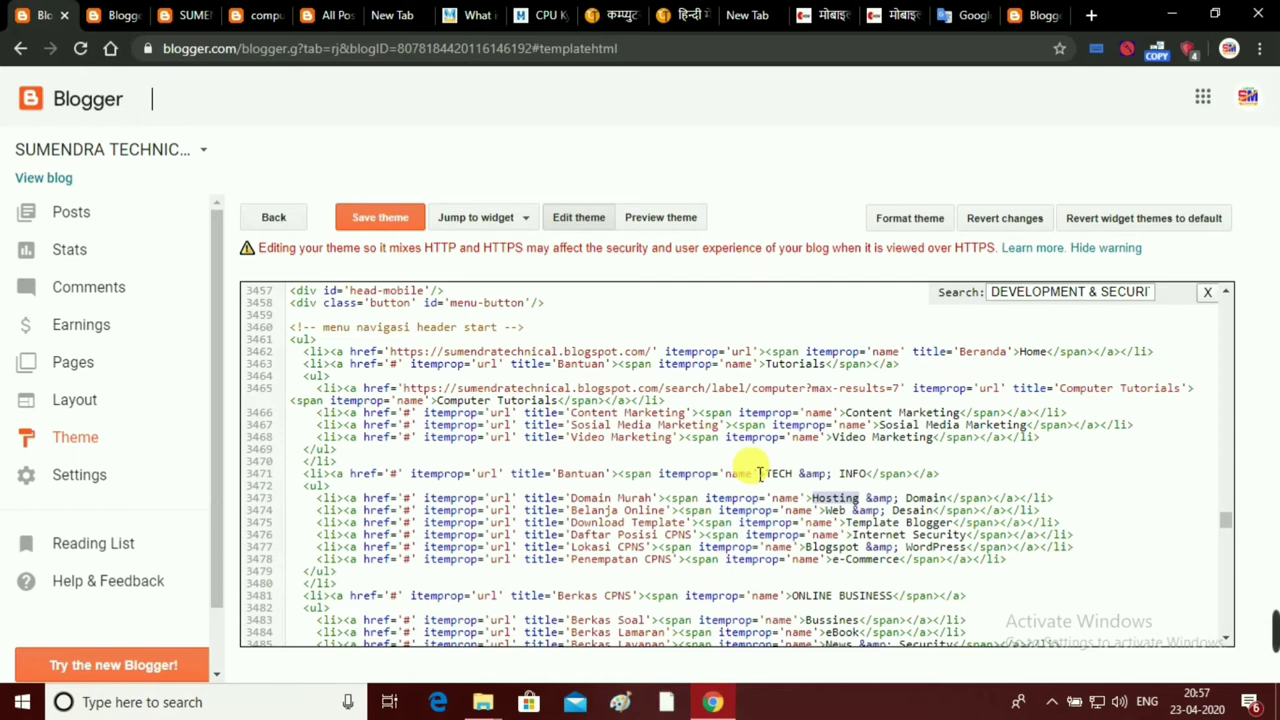
Type Android over Hosting and Apps over Domain in the first TECH & INFO submenu entry.
{"action": "type", "text": "A"}
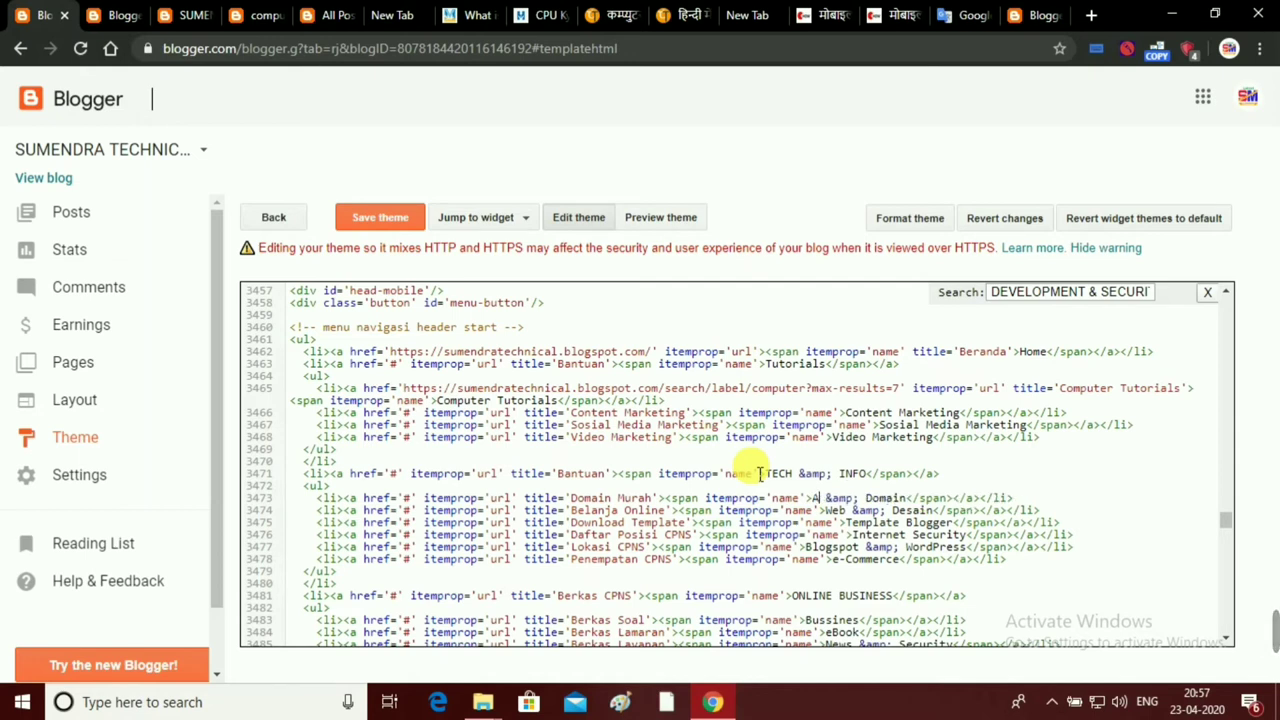
{"action": "type", "text": "N"}
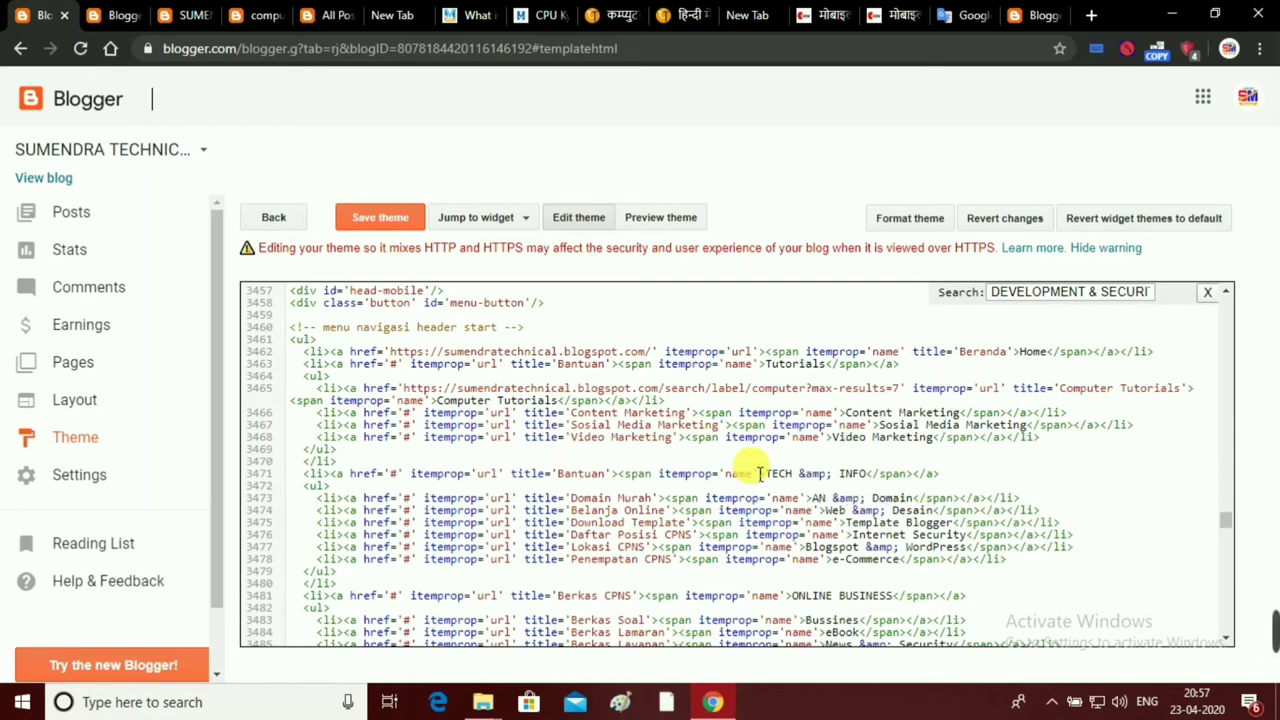
{"action": "key", "text": "BackSpace"}
{"action": "type", "text": "n"}
{"action": "type", "text": "droid"}
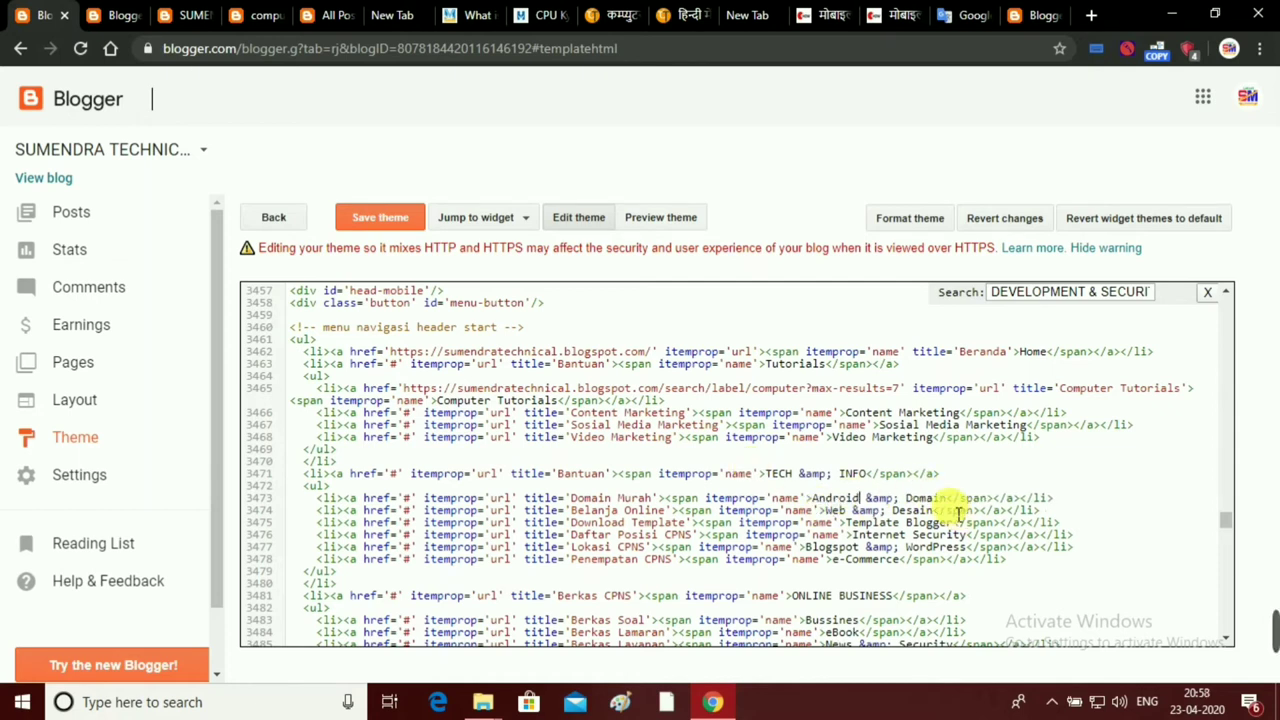
{"action": "double_click", "coordinate": [930, 497]}
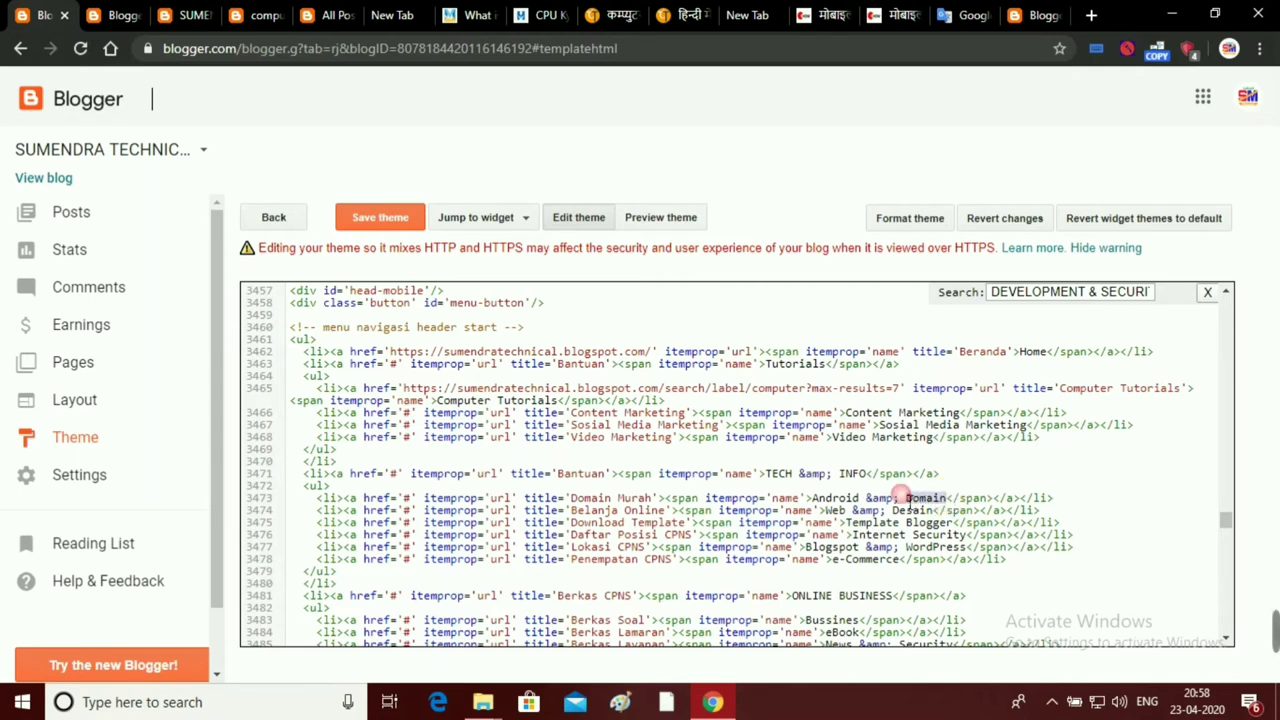
{"action": "type", "text": "a"}
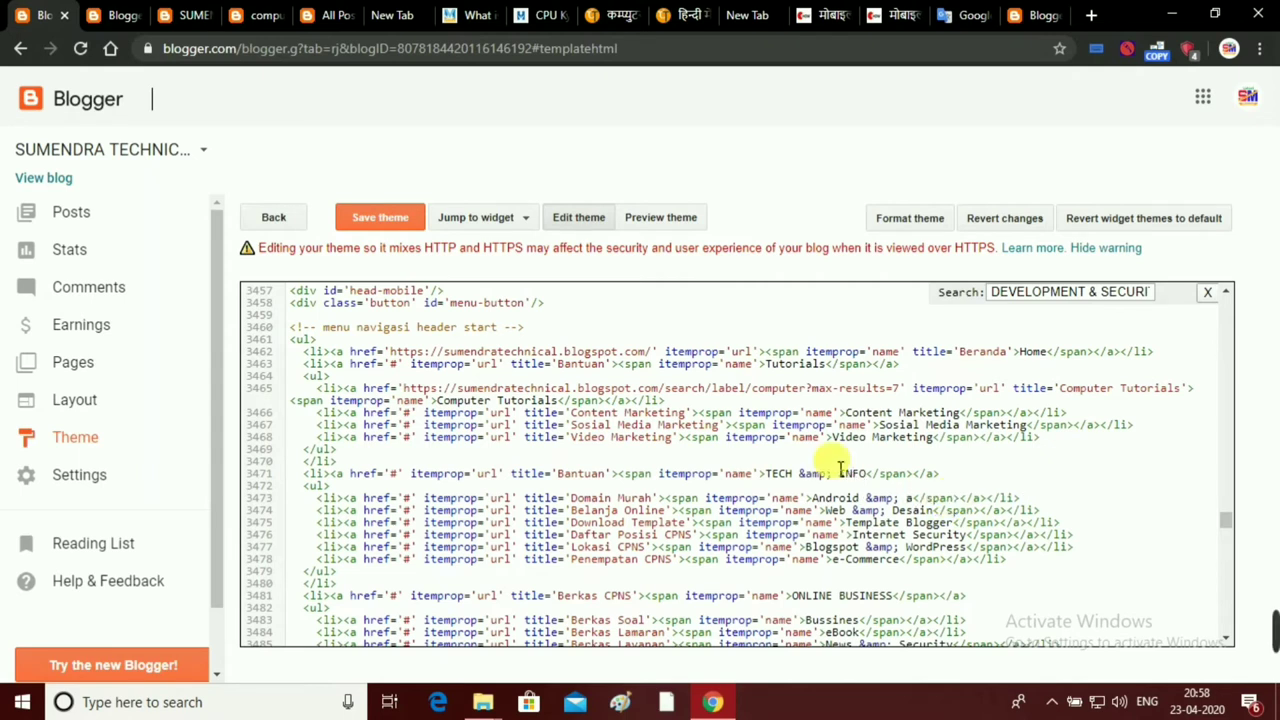
{"action": "key", "text": "BackSpace"}
{"action": "type", "text": "A"}
{"action": "type", "text": "pps"}
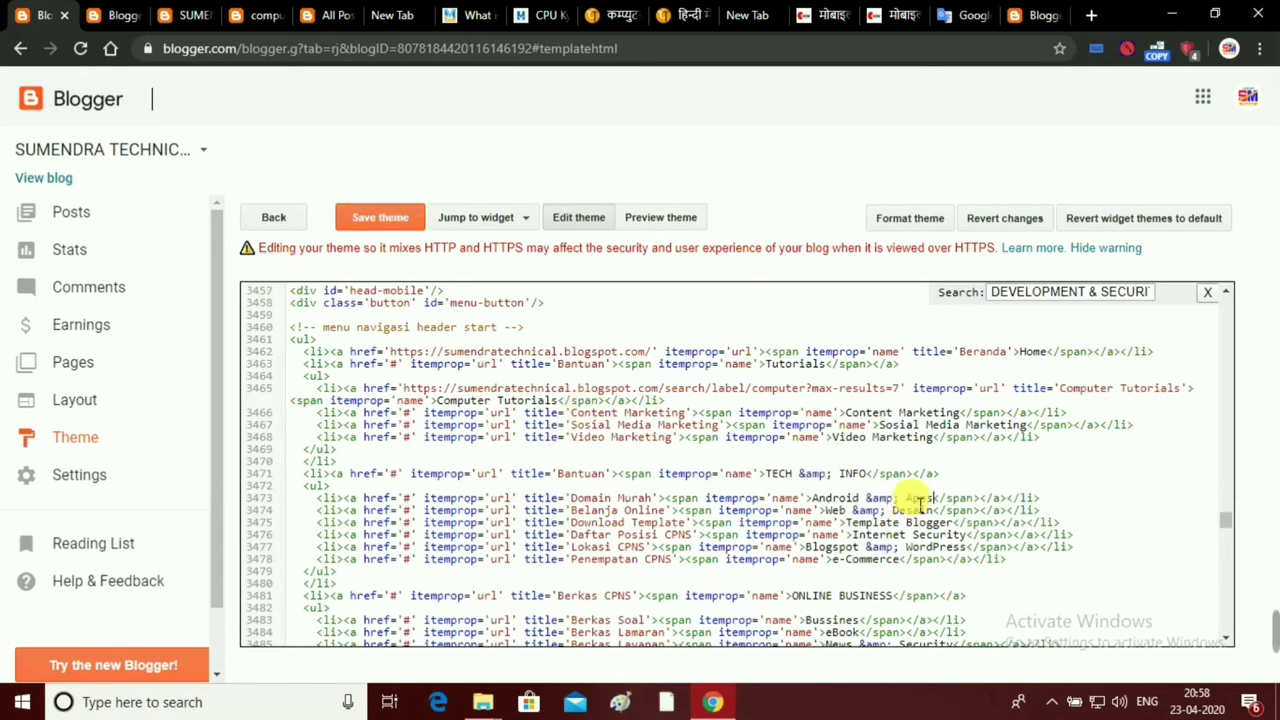
Save the theme, reload the live blog, and try the Android & Apps entry under TECH & INFO.
{"action": "left_click", "coordinate": [376, 228]}
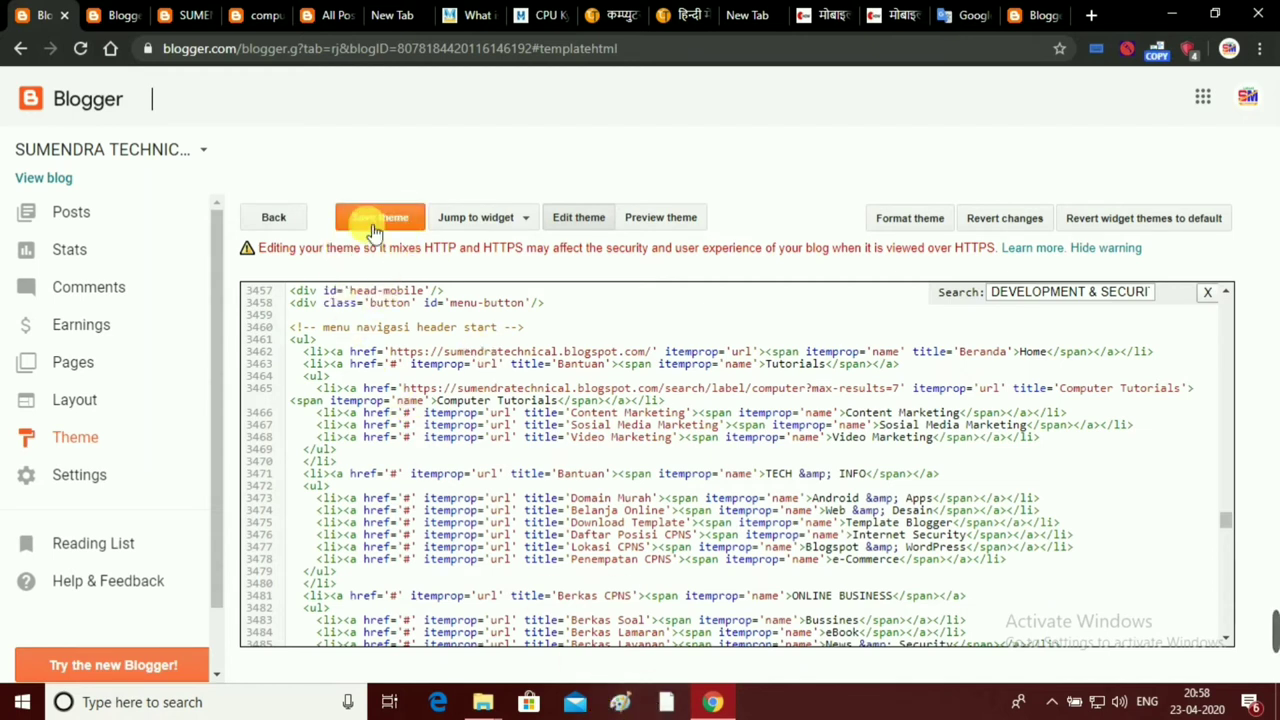
{"action": "left_click", "coordinate": [185, 14]}
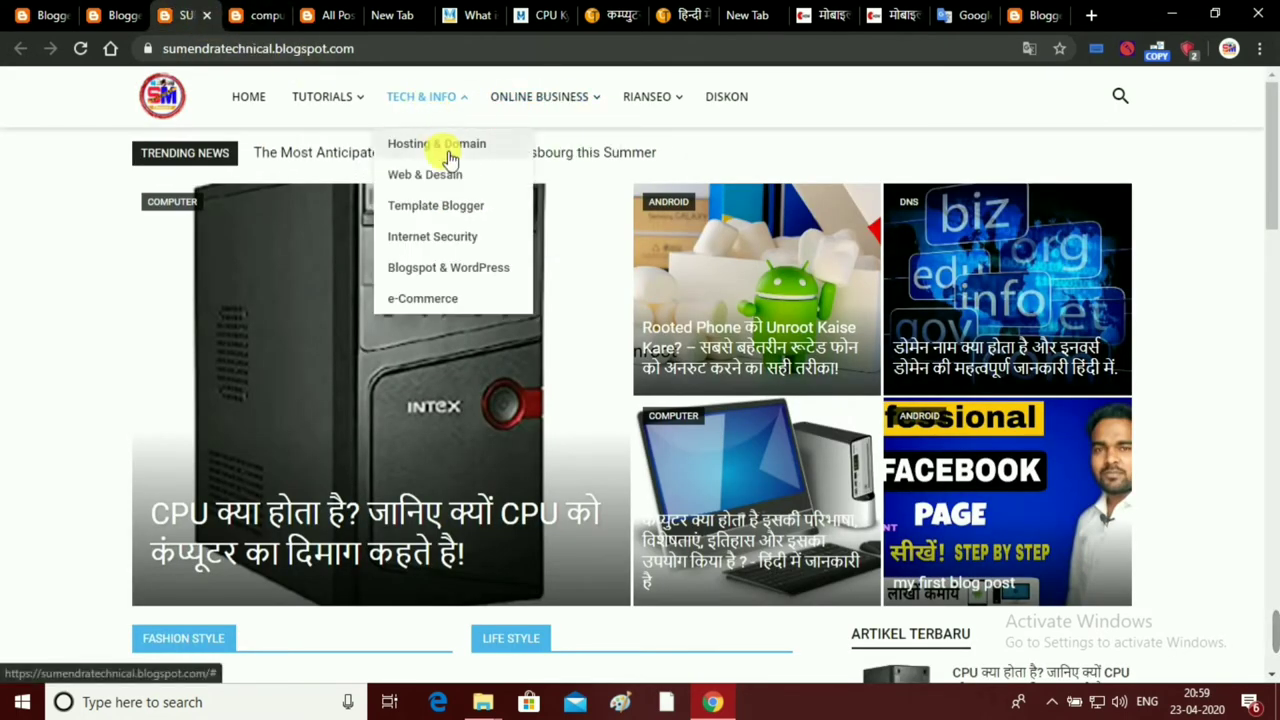
{"action": "mouse_move", "coordinate": [426, 96]}
{"action": "left_click", "coordinate": [78, 50]}
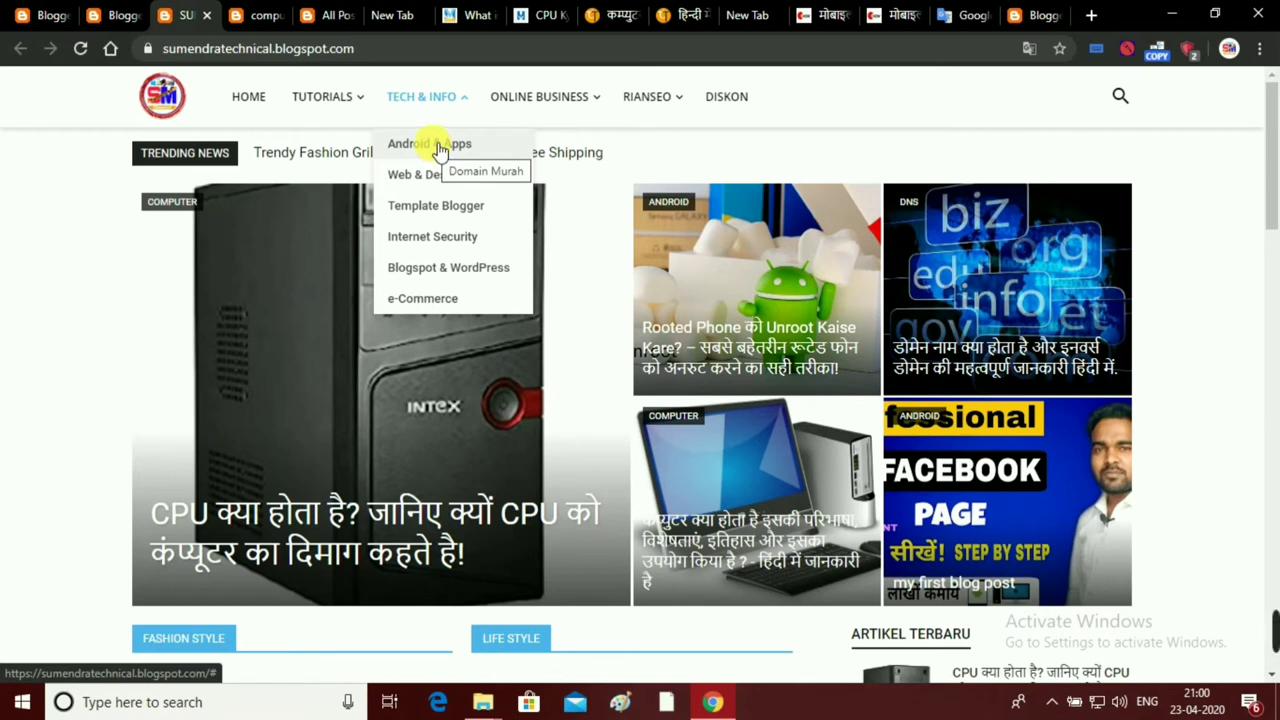
{"action": "left_click", "coordinate": [441, 148]}
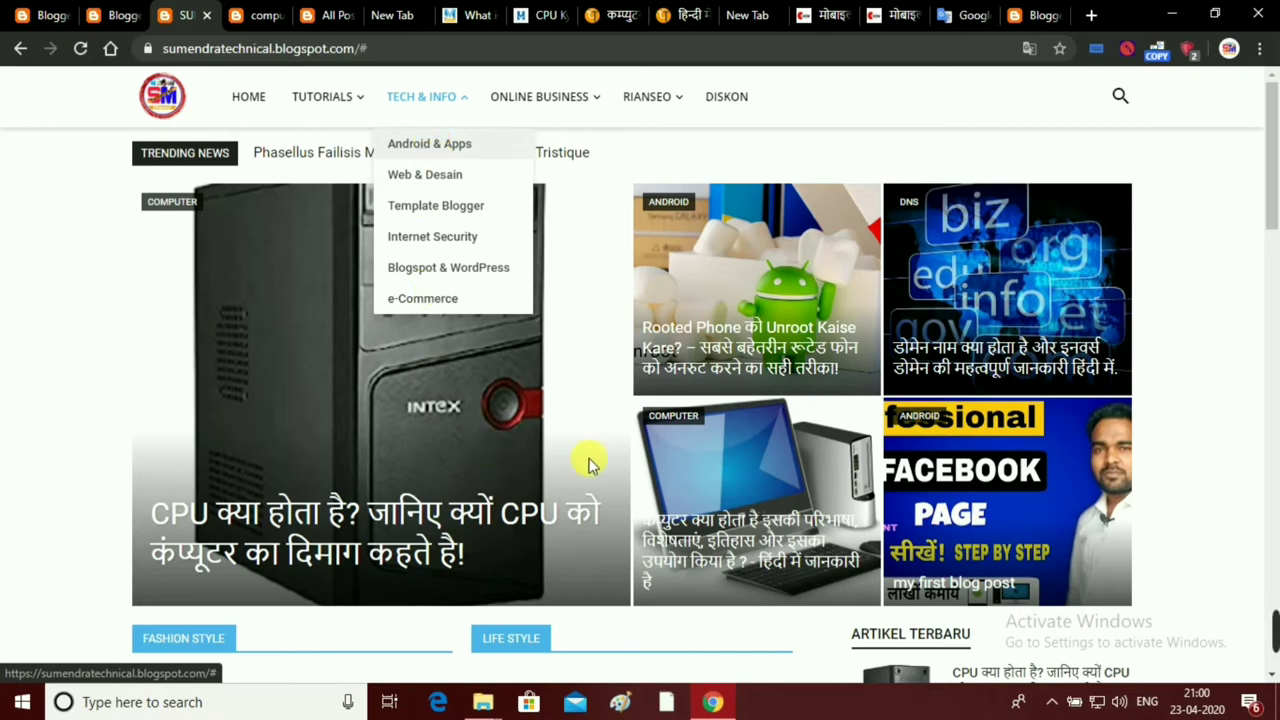
Scroll down to the blog's Labels list and open the ANDROID label page.
{"action": "scroll", "coordinate": [588, 458], "scroll_direction": "down", "scroll_amount": 4}
{"action": "scroll", "coordinate": [592, 437], "scroll_direction": "down", "scroll_amount": 4}
{"action": "scroll", "coordinate": [594, 436], "scroll_direction": "down", "scroll_amount": 3}
{"action": "scroll", "coordinate": [594, 436], "scroll_direction": "down", "scroll_amount": 3}
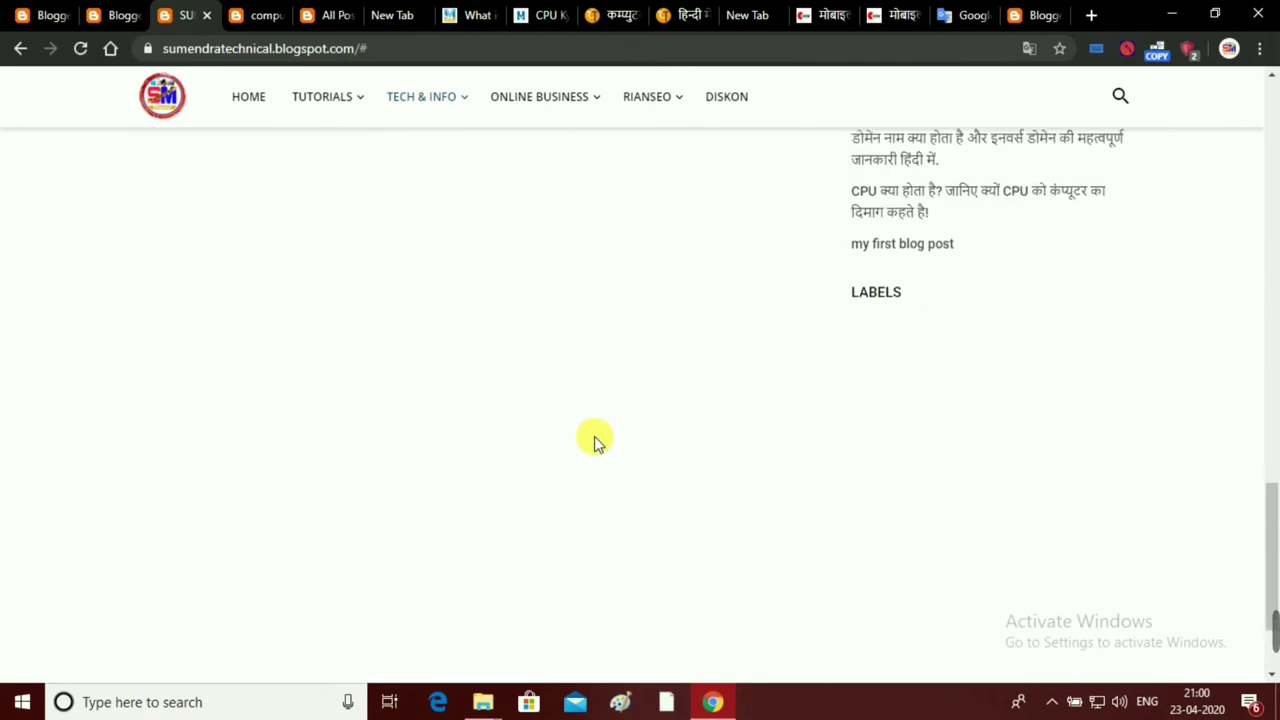
{"action": "scroll", "coordinate": [594, 436], "scroll_direction": "down", "scroll_amount": 3}
{"action": "scroll", "coordinate": [594, 436], "scroll_direction": "down", "scroll_amount": 2}
{"action": "scroll", "coordinate": [787, 286], "scroll_direction": "up", "scroll_amount": 2}
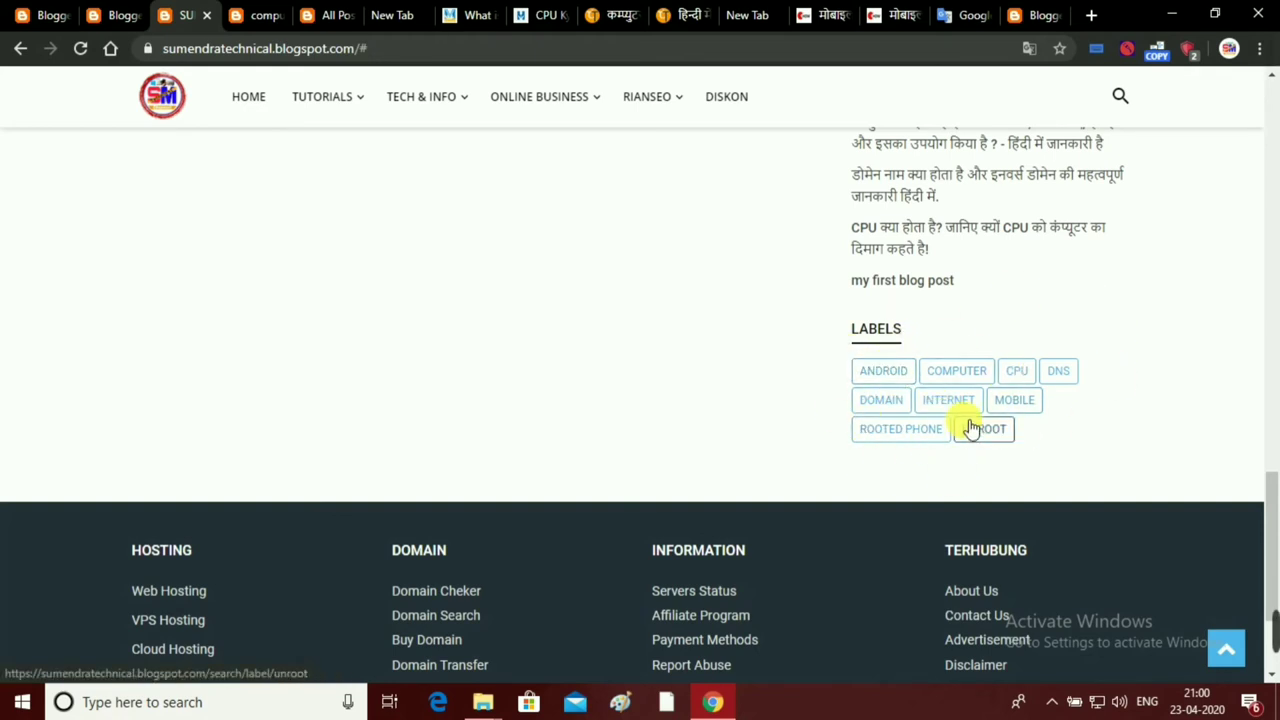
{"action": "left_click", "coordinate": [912, 375]}
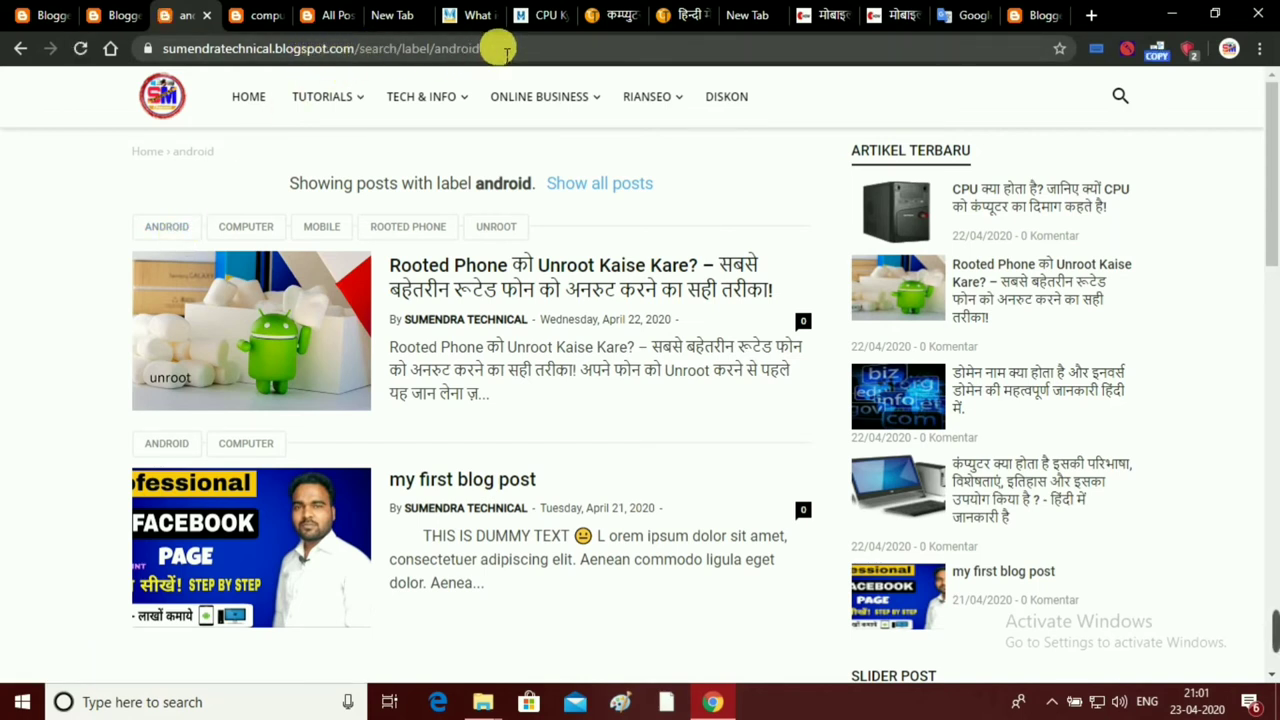
Copy the android label page's web address and go back to the theme HTML editor.
{"action": "left_click", "coordinate": [507, 52]}
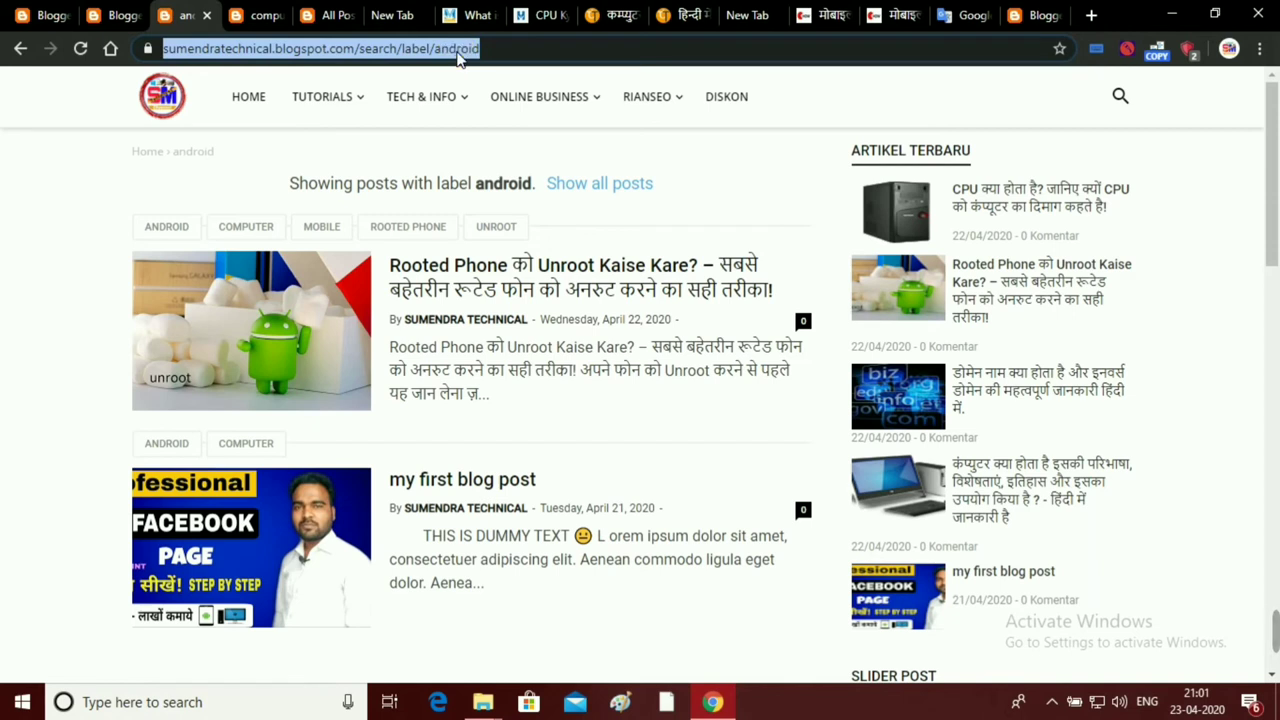
{"action": "right_click", "coordinate": [458, 52]}
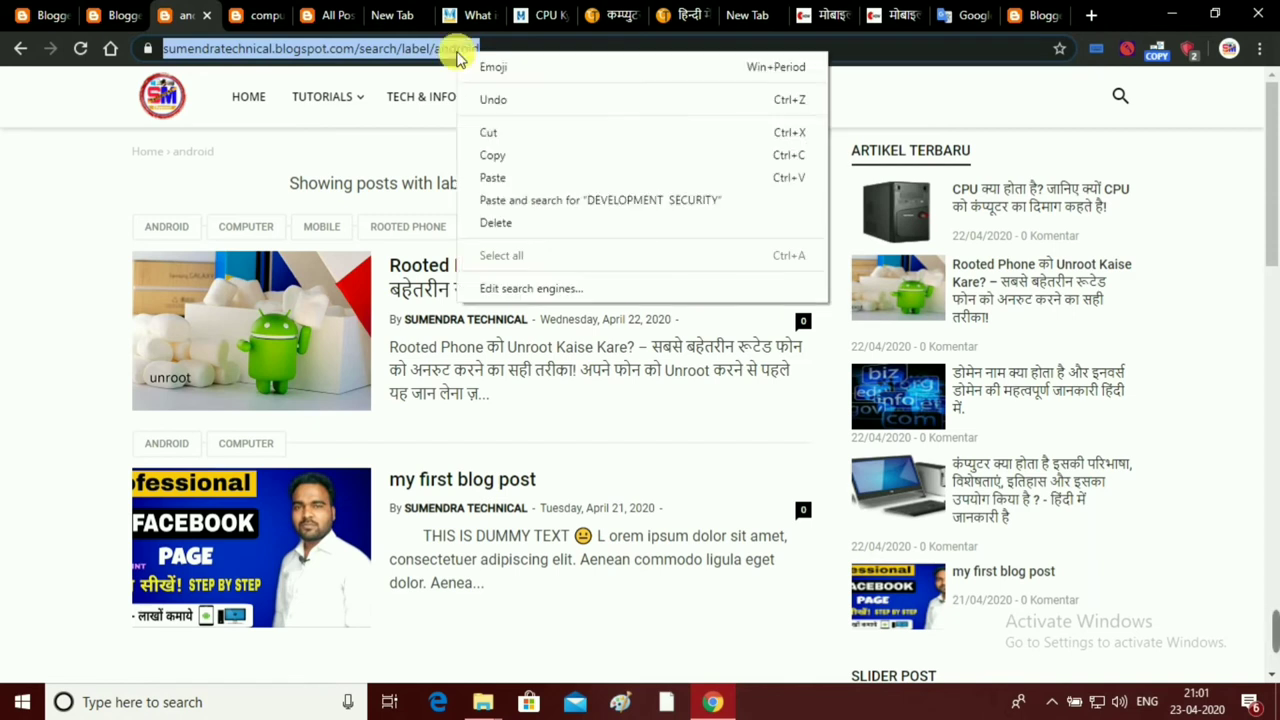
{"action": "left_click", "coordinate": [496, 155]}
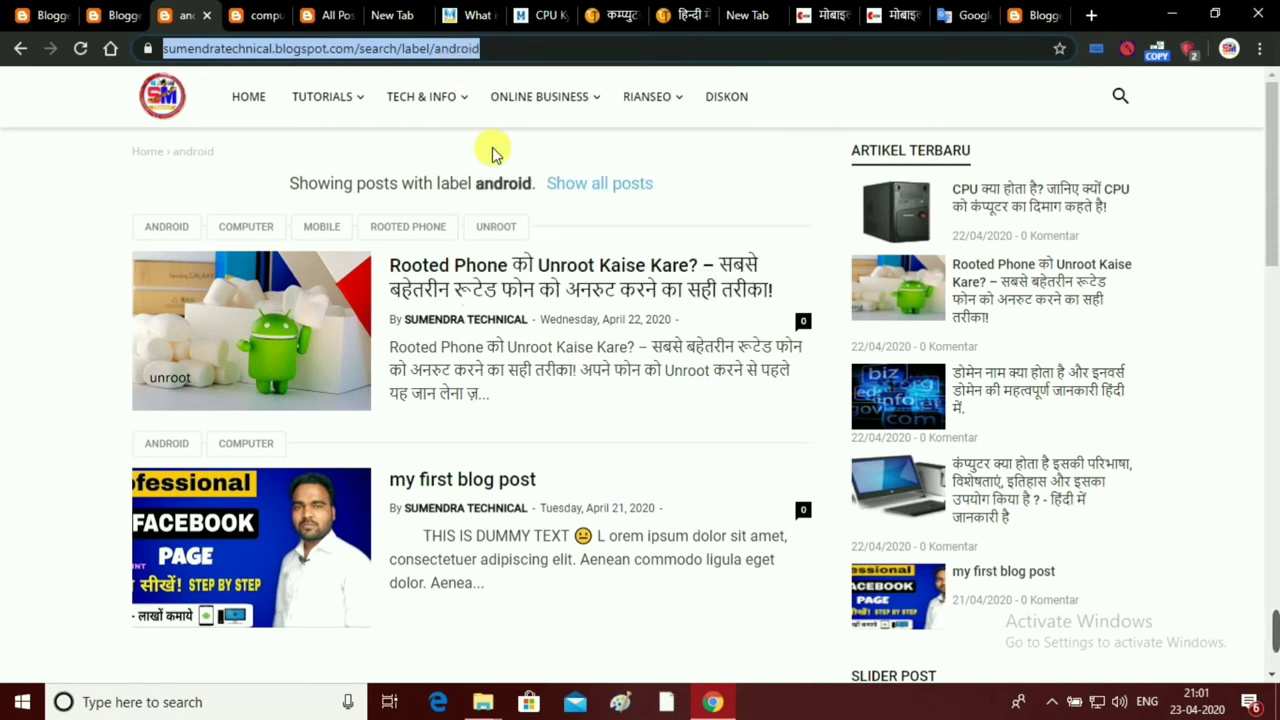
{"action": "left_click", "coordinate": [46, 12]}
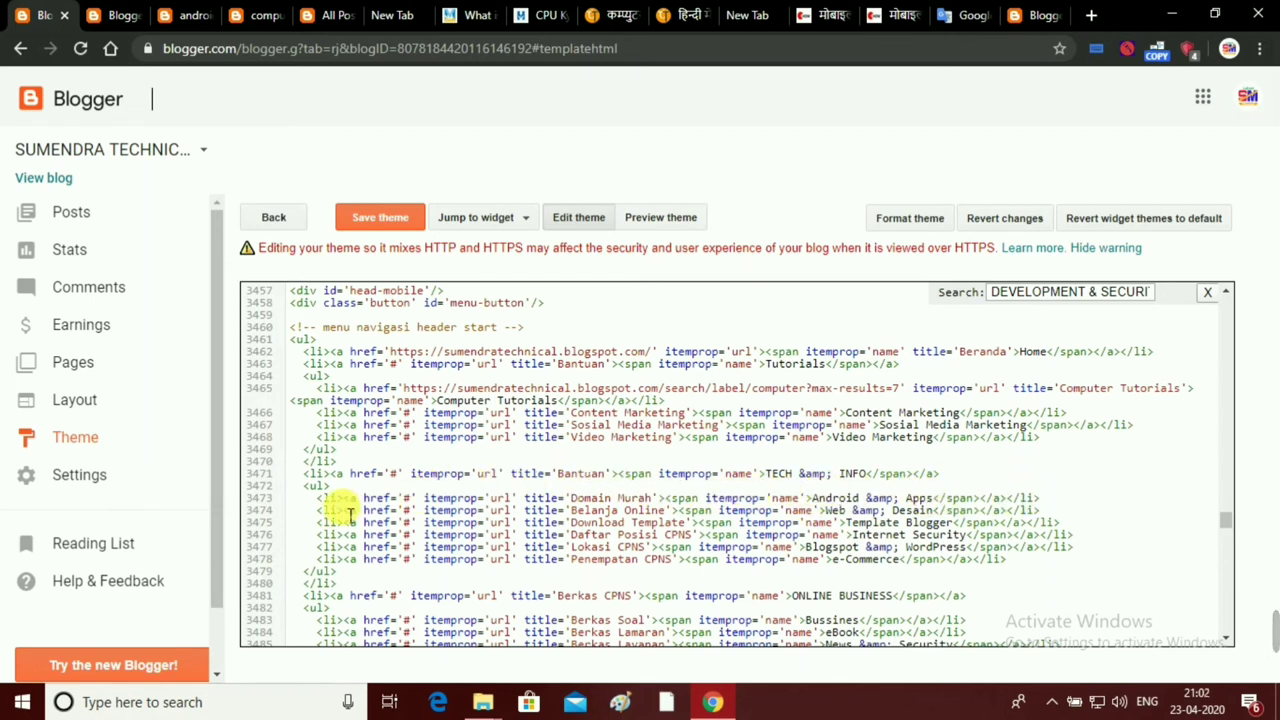
Replace the '#' href in line 3473 with the android label URL and save the theme.
{"action": "left_click", "coordinate": [419, 509]}
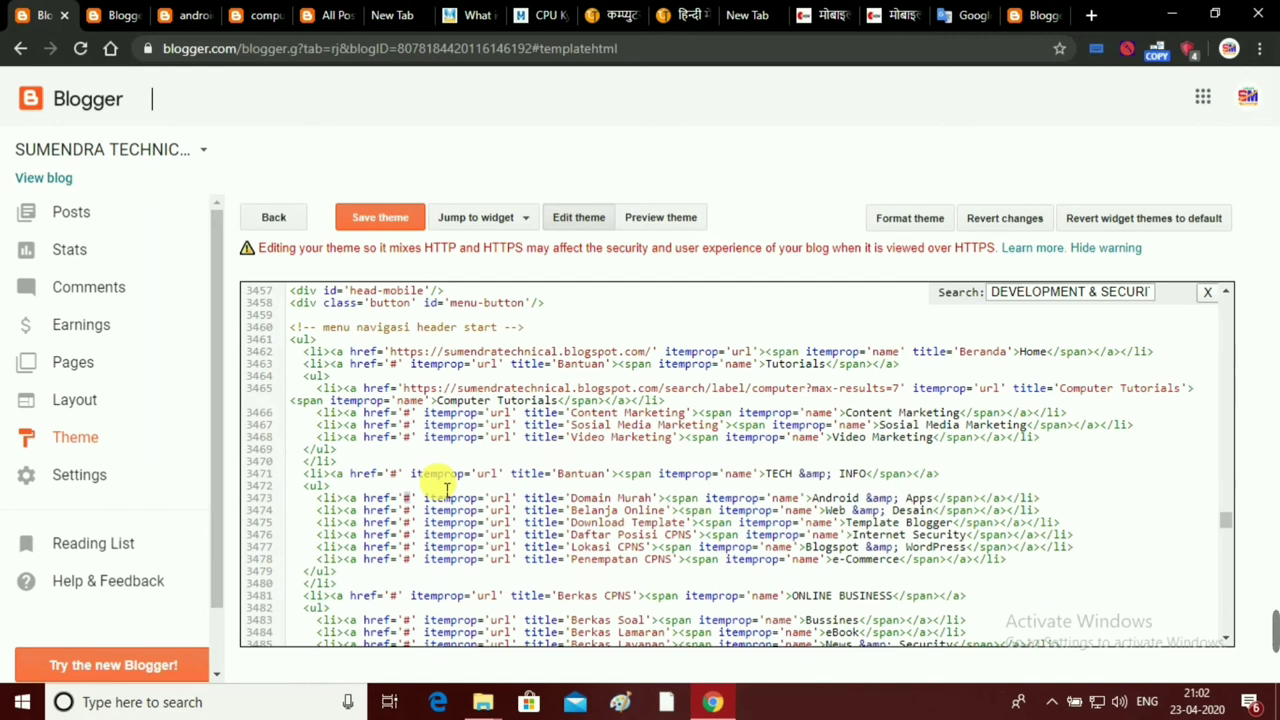
{"action": "key", "text": "BackSpace"}
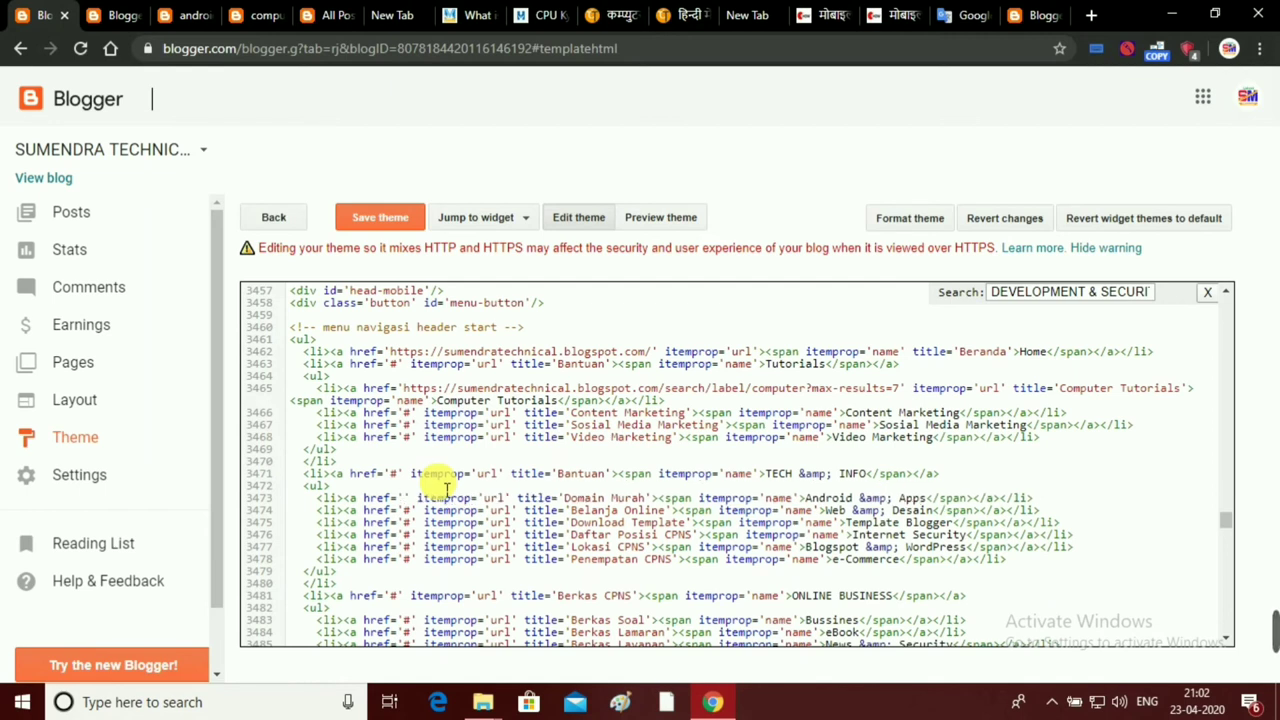
{"action": "right_click", "coordinate": [404, 499]}
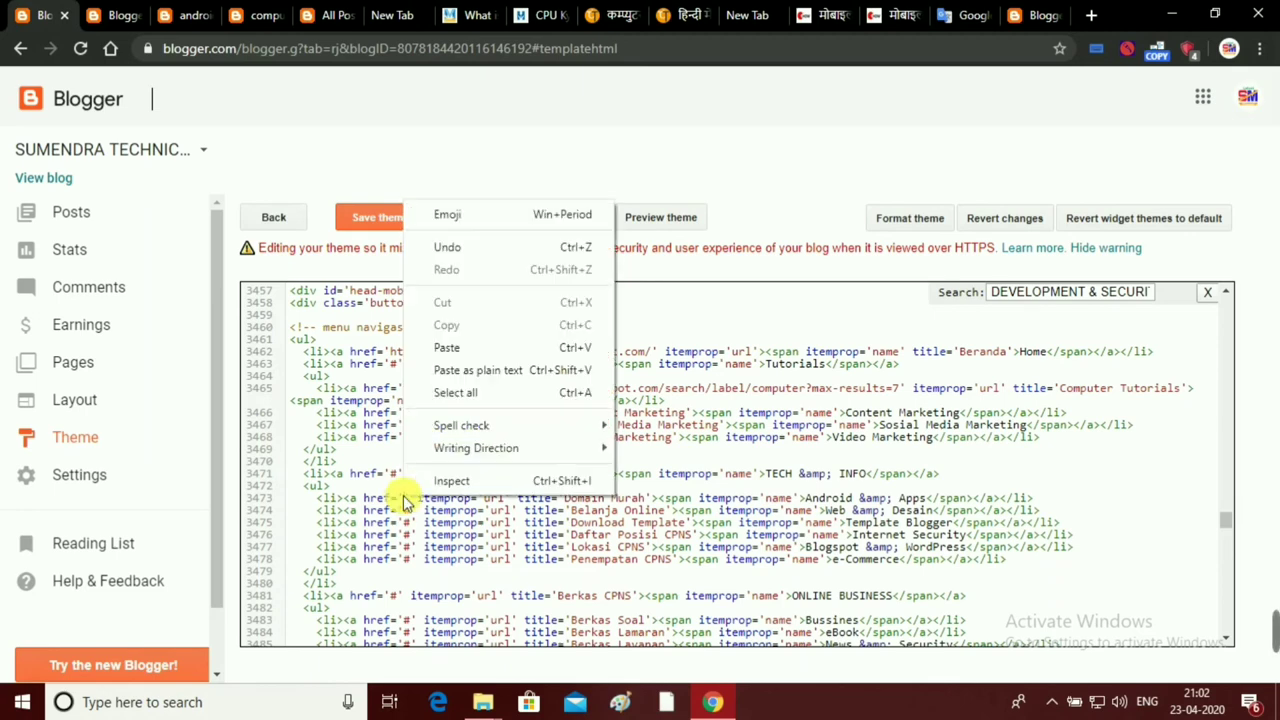
{"action": "left_click", "coordinate": [405, 496]}
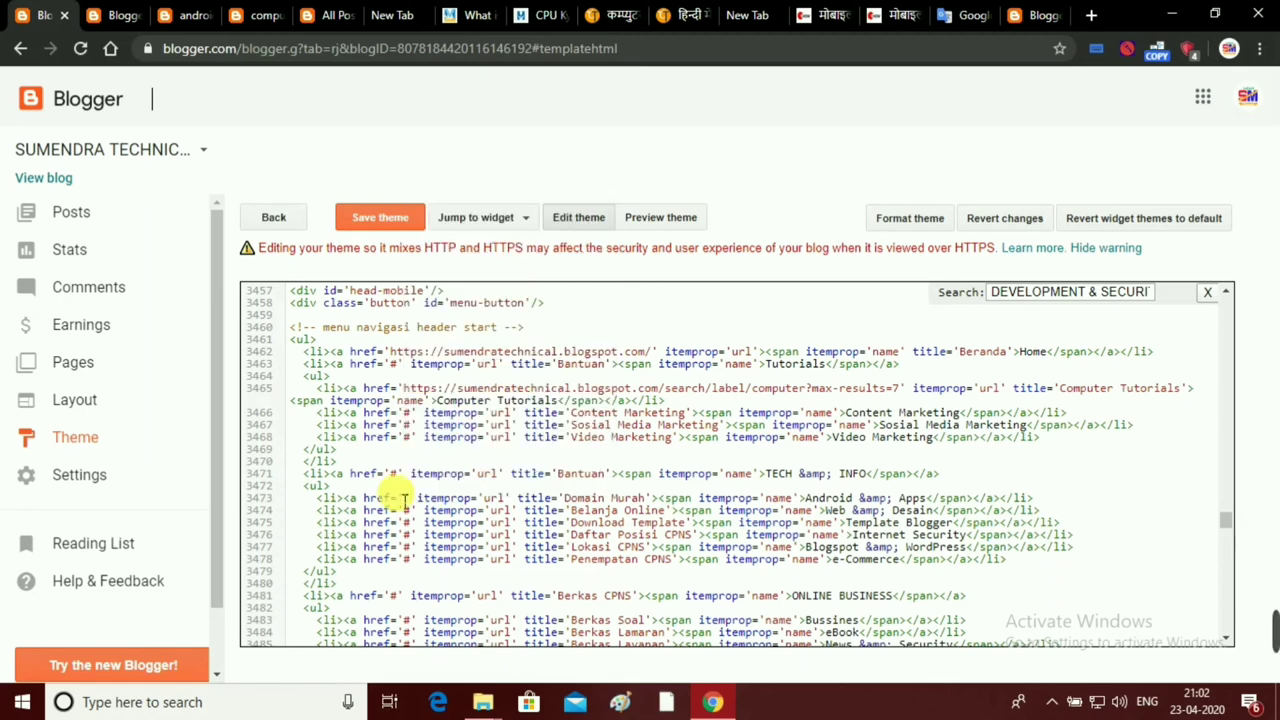
{"action": "key", "text": "BackSpace"}
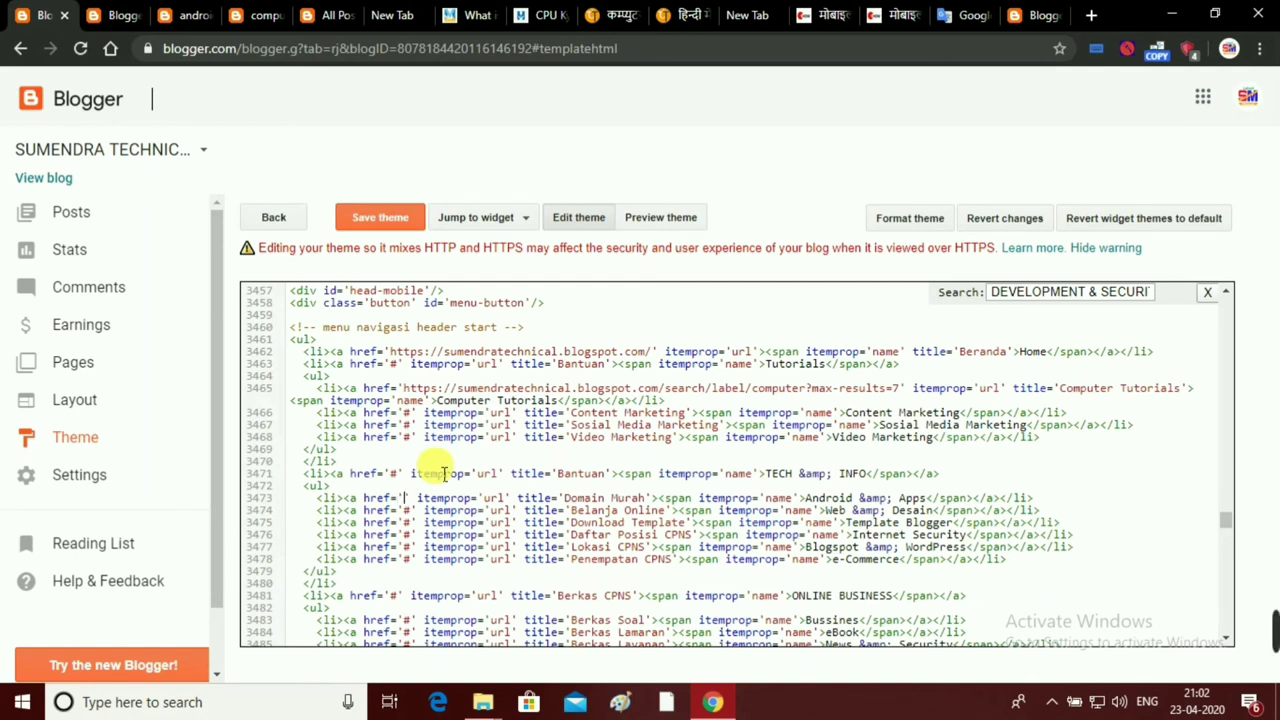
{"action": "key", "text": "ctrl+v"}
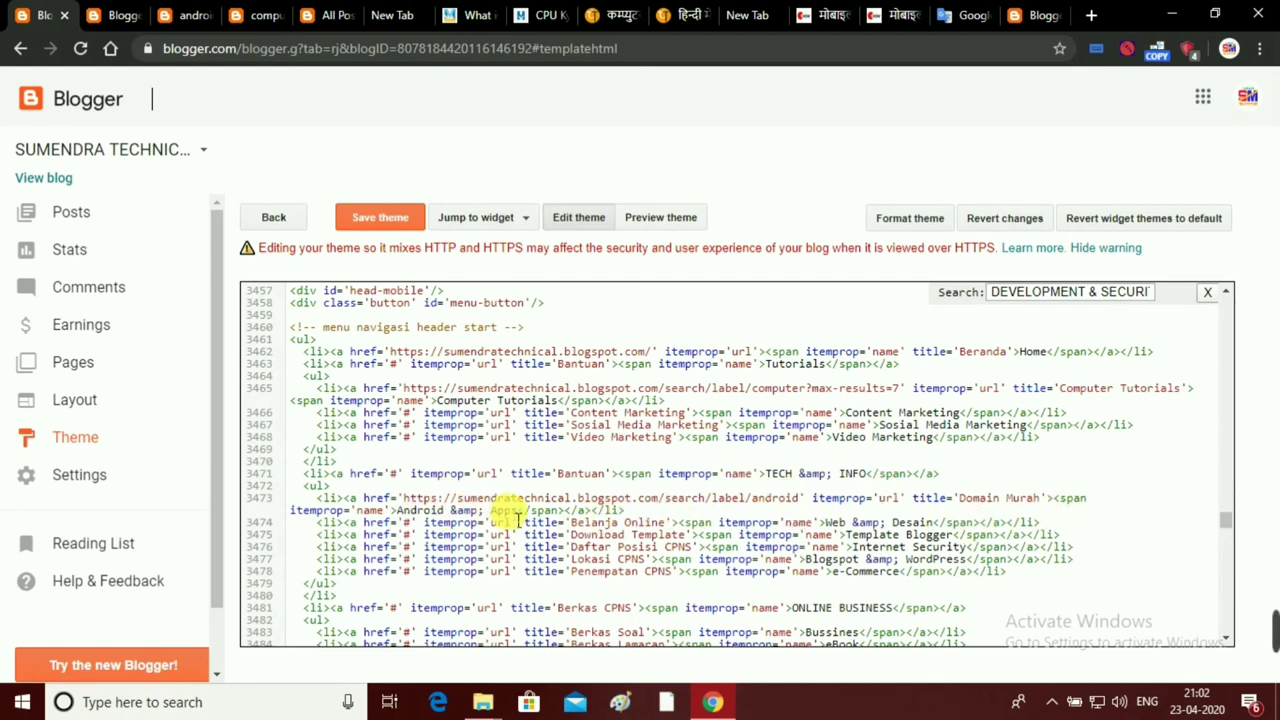
{"action": "left_click", "coordinate": [411, 220]}
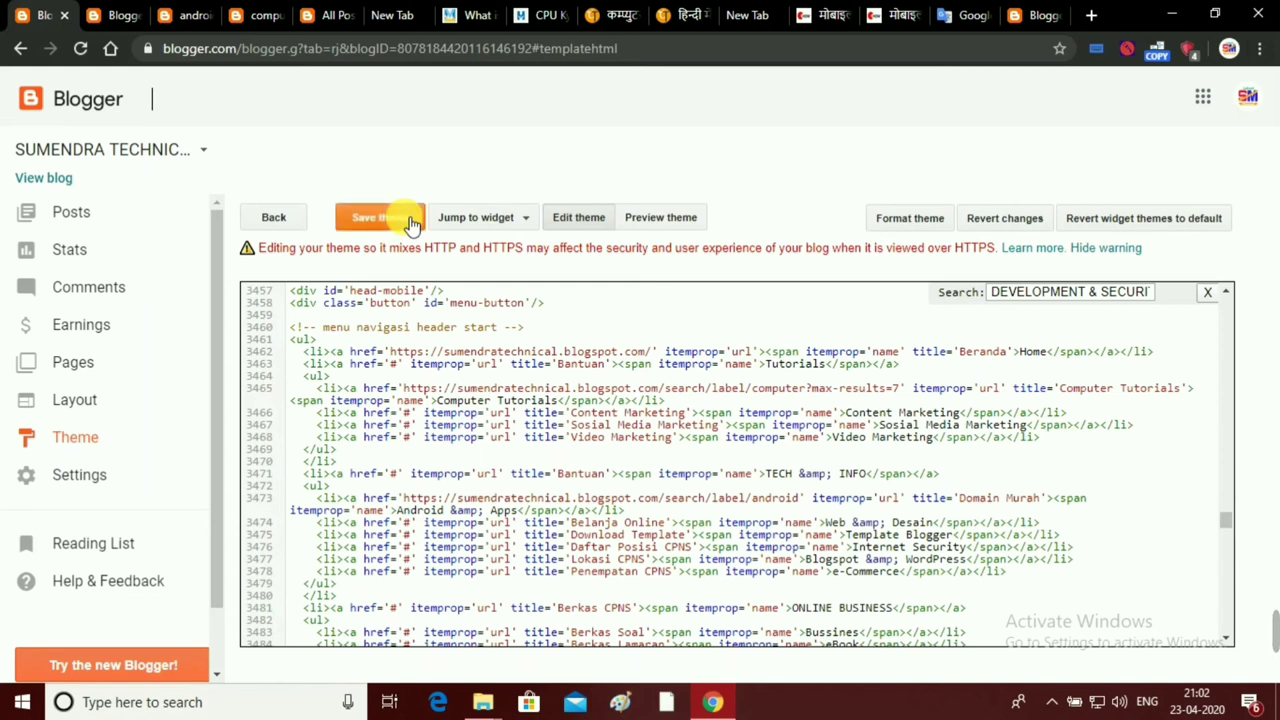
{"action": "left_click", "coordinate": [195, 15]}
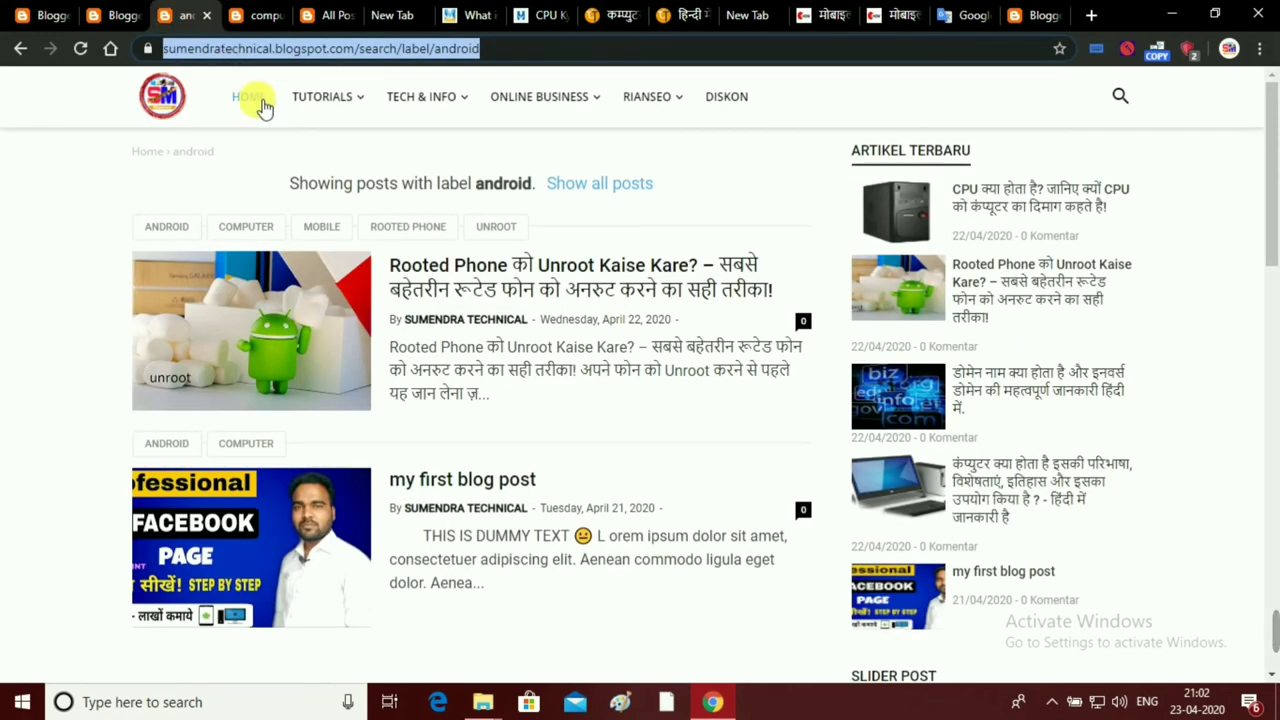
From the blog home page, check that TECH & INFO > Android & Apps opens the android label page.
{"action": "left_click", "coordinate": [254, 99]}
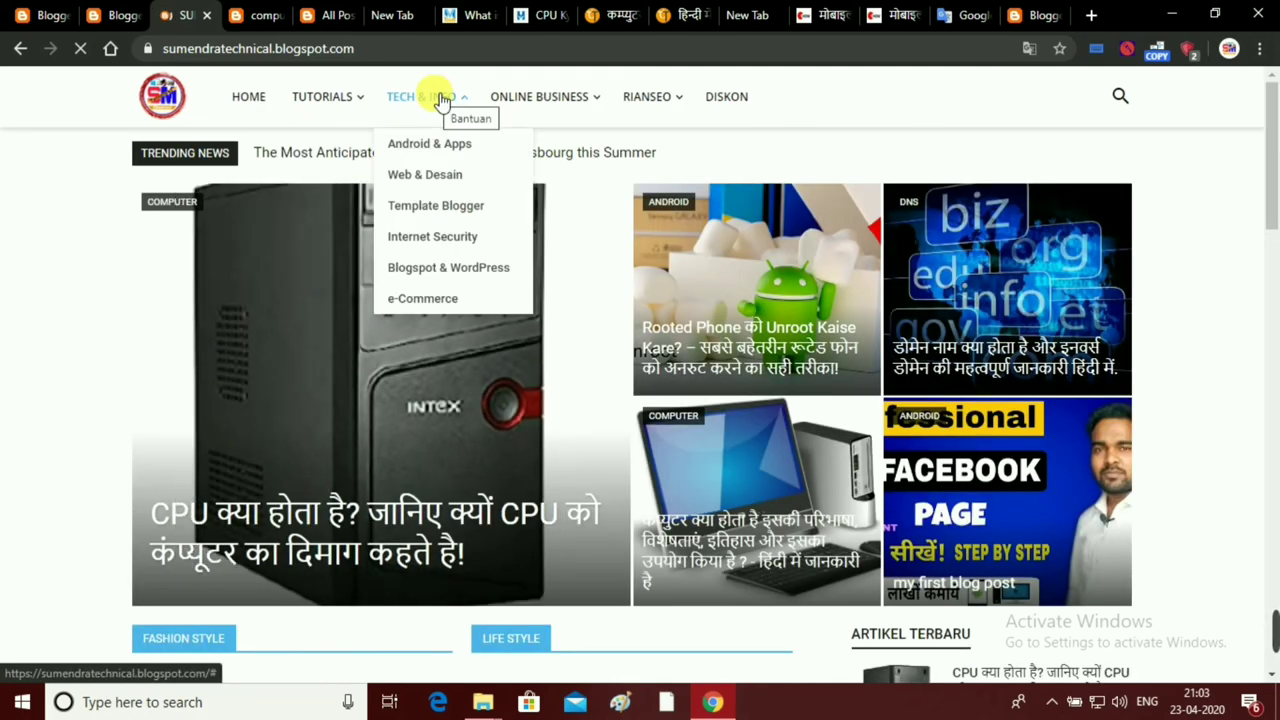
{"action": "mouse_move", "coordinate": [426, 96]}
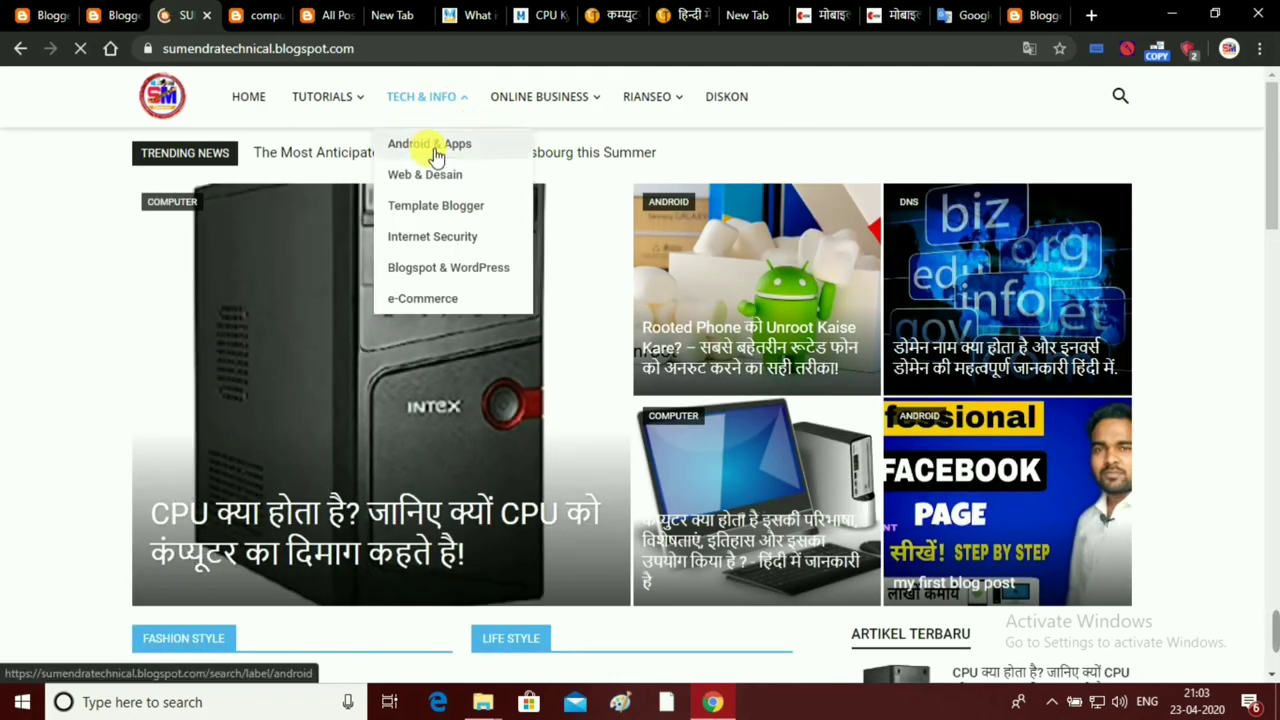
{"action": "left_click", "coordinate": [440, 148]}
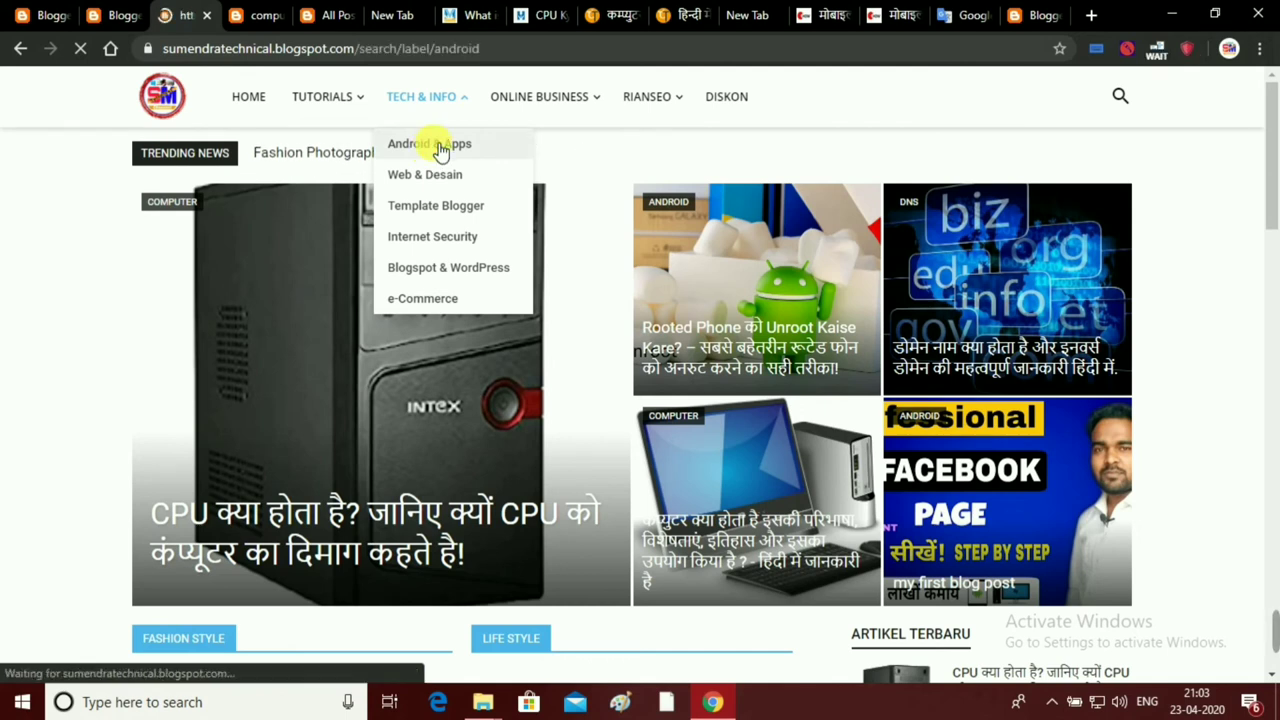
{"action": "left_click", "coordinate": [440, 148]}
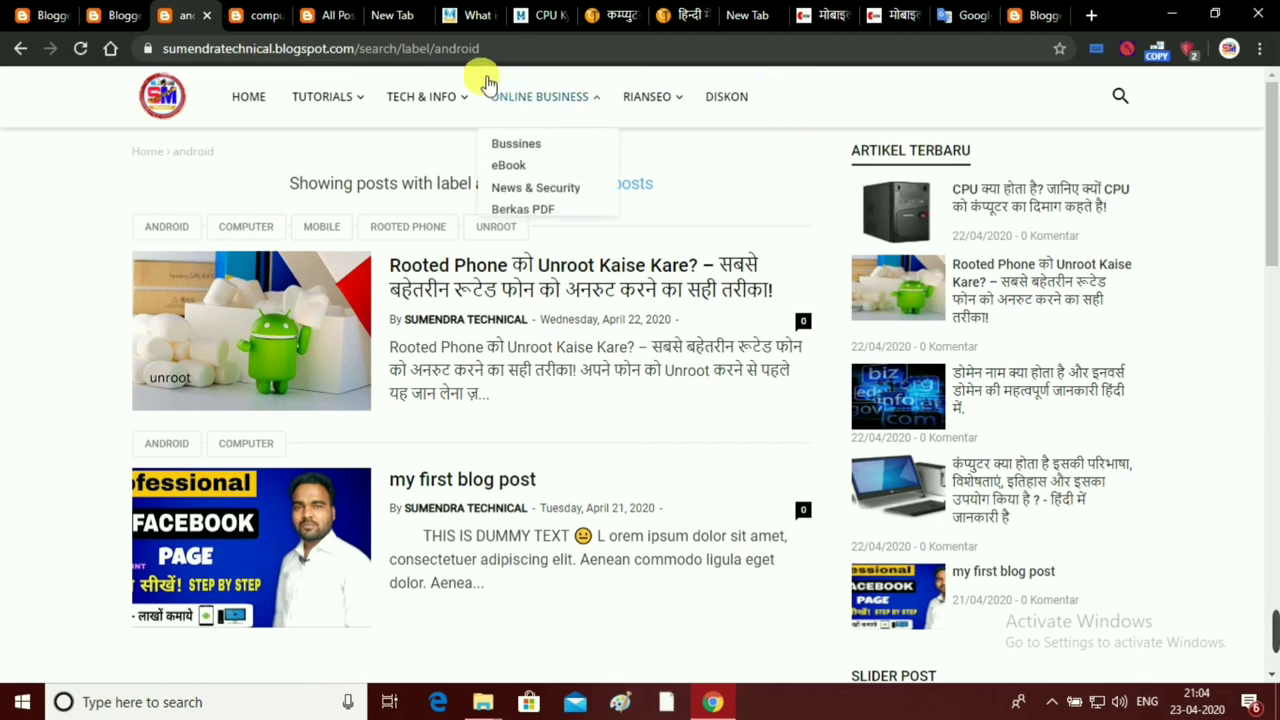
{"action": "mouse_move", "coordinate": [325, 96]}
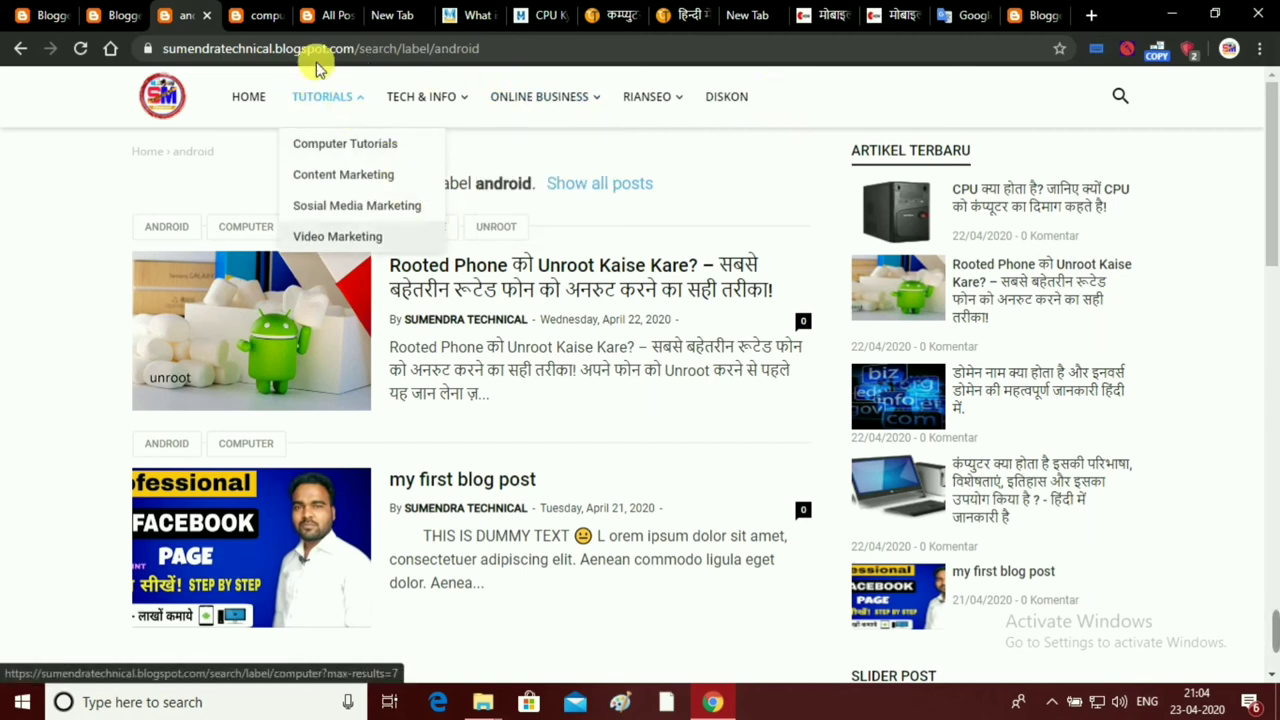
{"action": "left_click", "coordinate": [45, 12]}
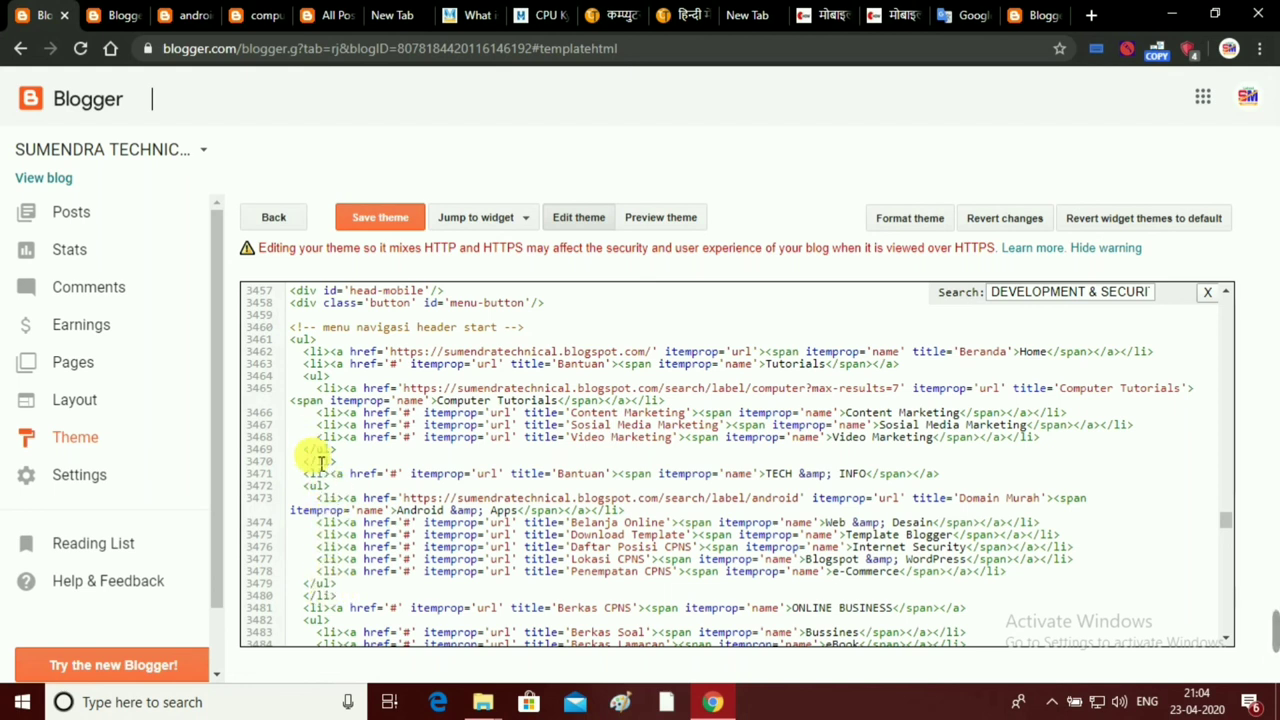
Copy the submenu code from lines 3469–3479 and paste it on a new line after line 3478.
{"action": "left_click_drag", "start_coordinate": [304, 583], "coordinate": [360, 590]}
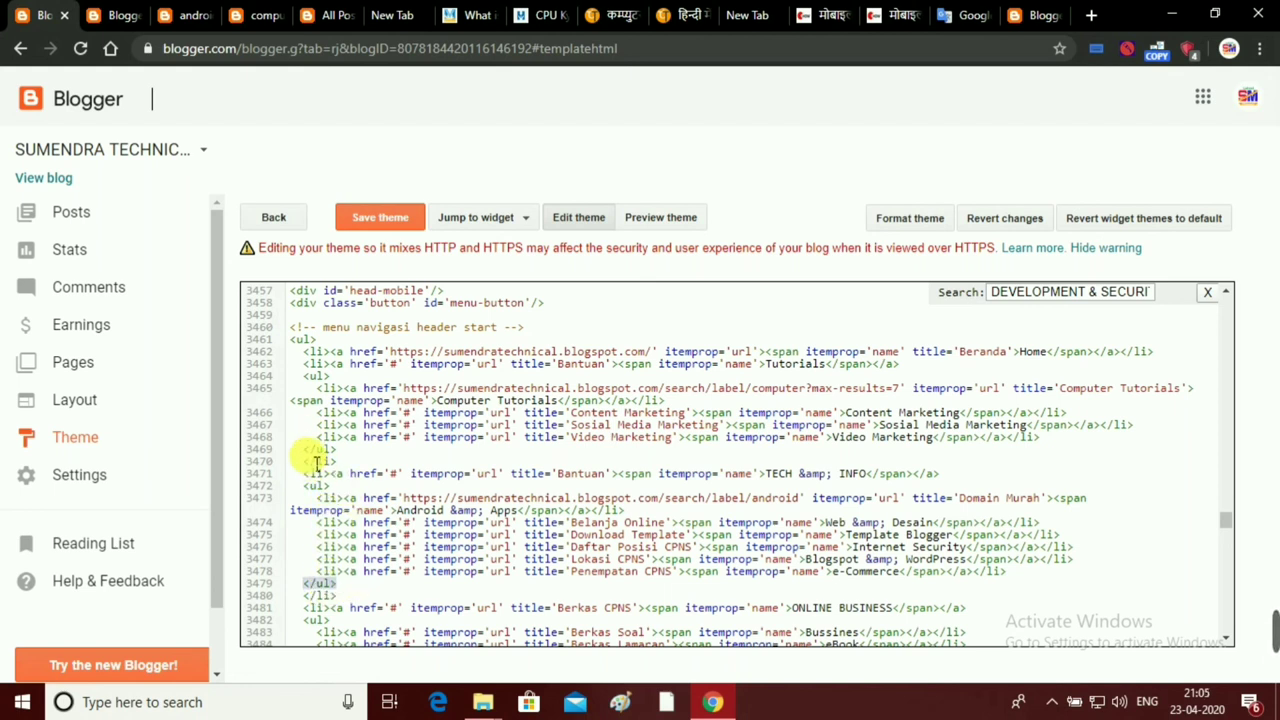
{"action": "mouse_move", "coordinate": [306, 451]}
{"action": "left_mouse_down"}
{"action": "mouse_move", "coordinate": [532, 594]}
{"action": "mouse_move", "coordinate": [1036, 576]}
{"action": "left_mouse_up"}
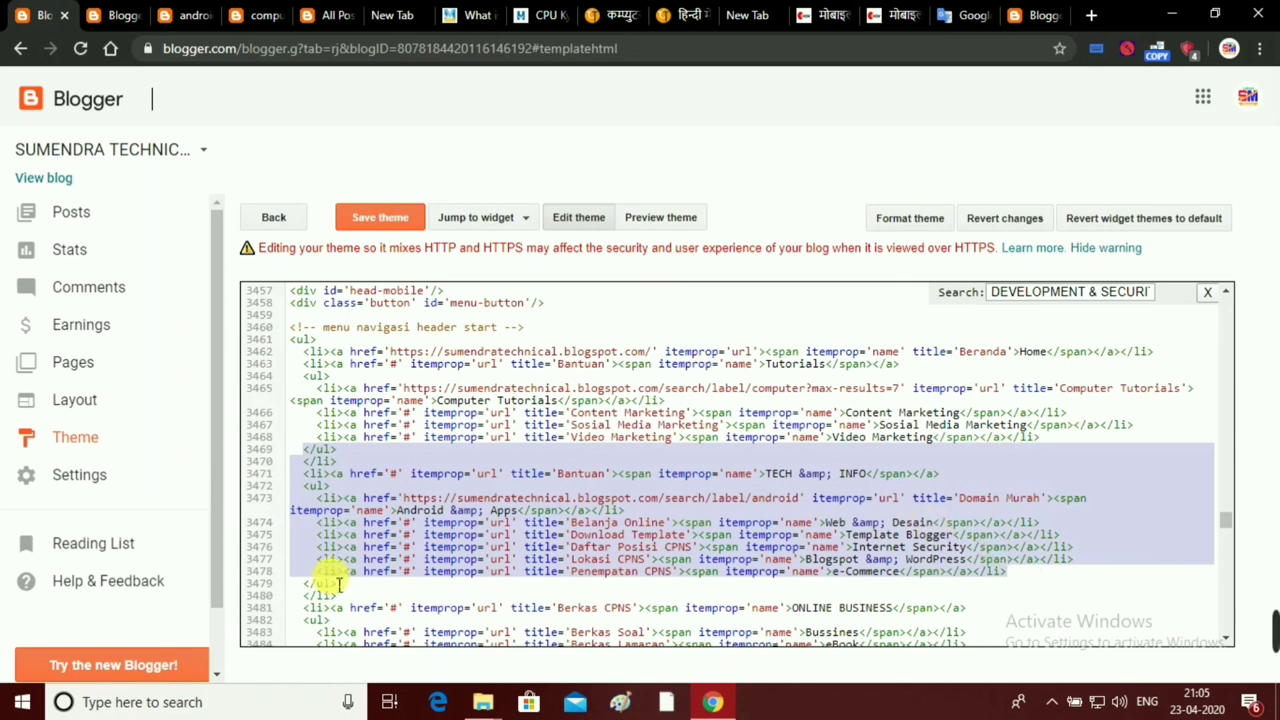
{"action": "left_click", "coordinate": [309, 590]}
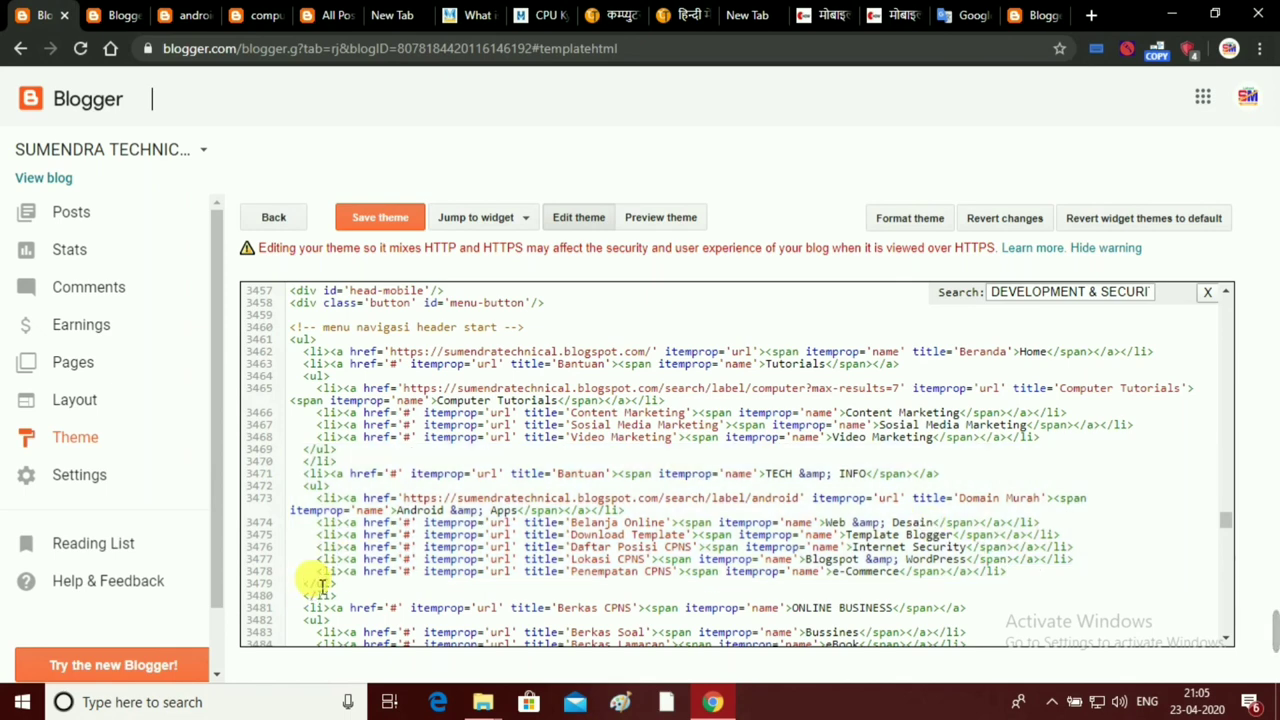
{"action": "left_click", "coordinate": [1010, 573]}
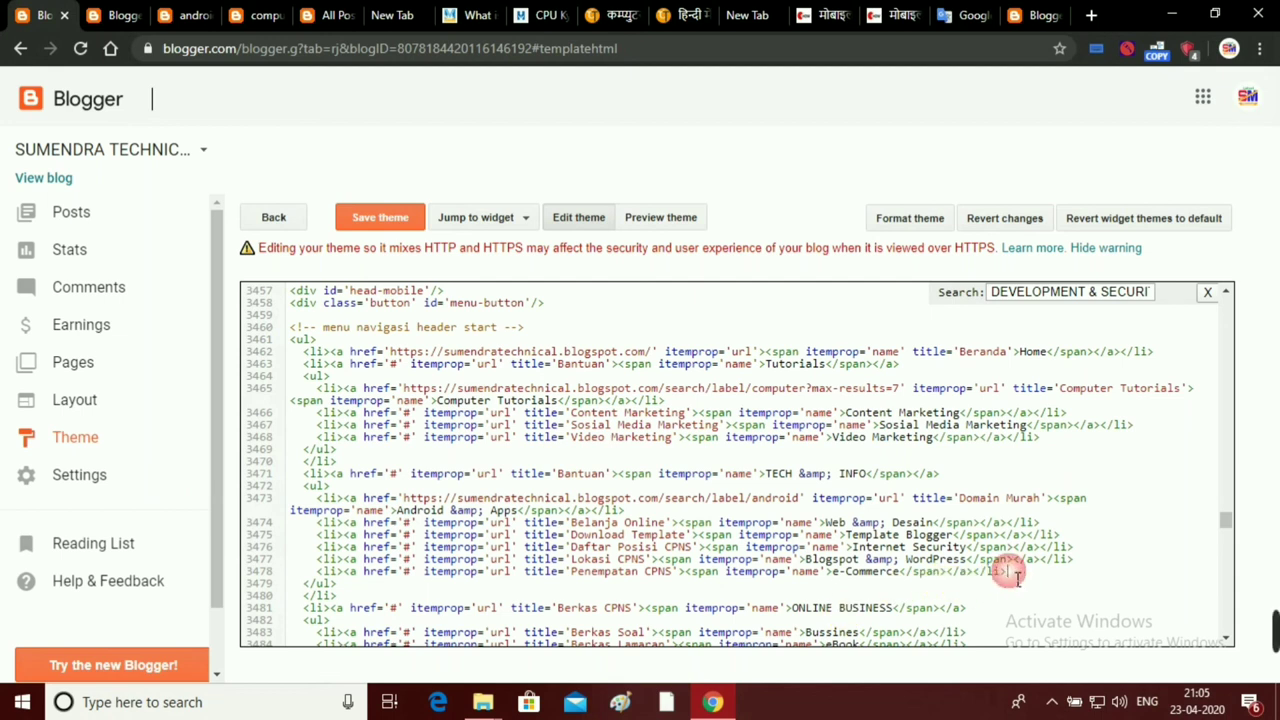
{"action": "key", "text": "Return"}
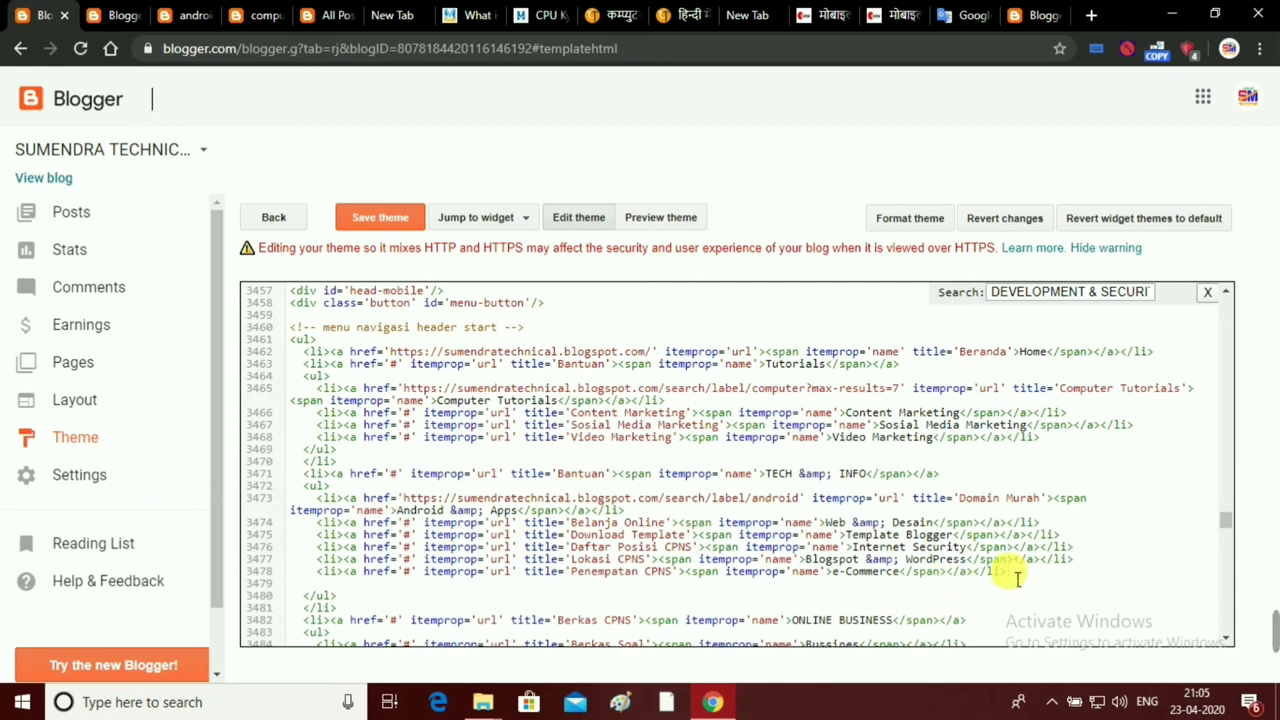
{"action": "right_click", "coordinate": [305, 594]}
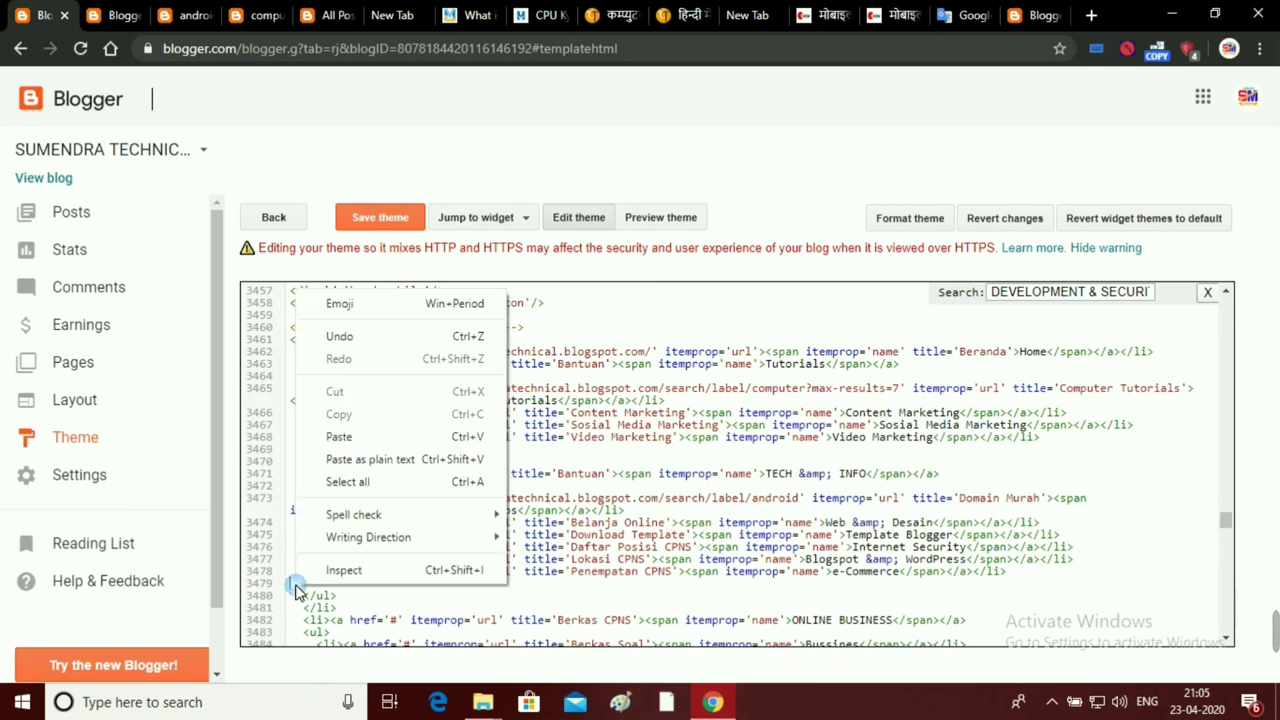
{"action": "left_click", "coordinate": [333, 447]}
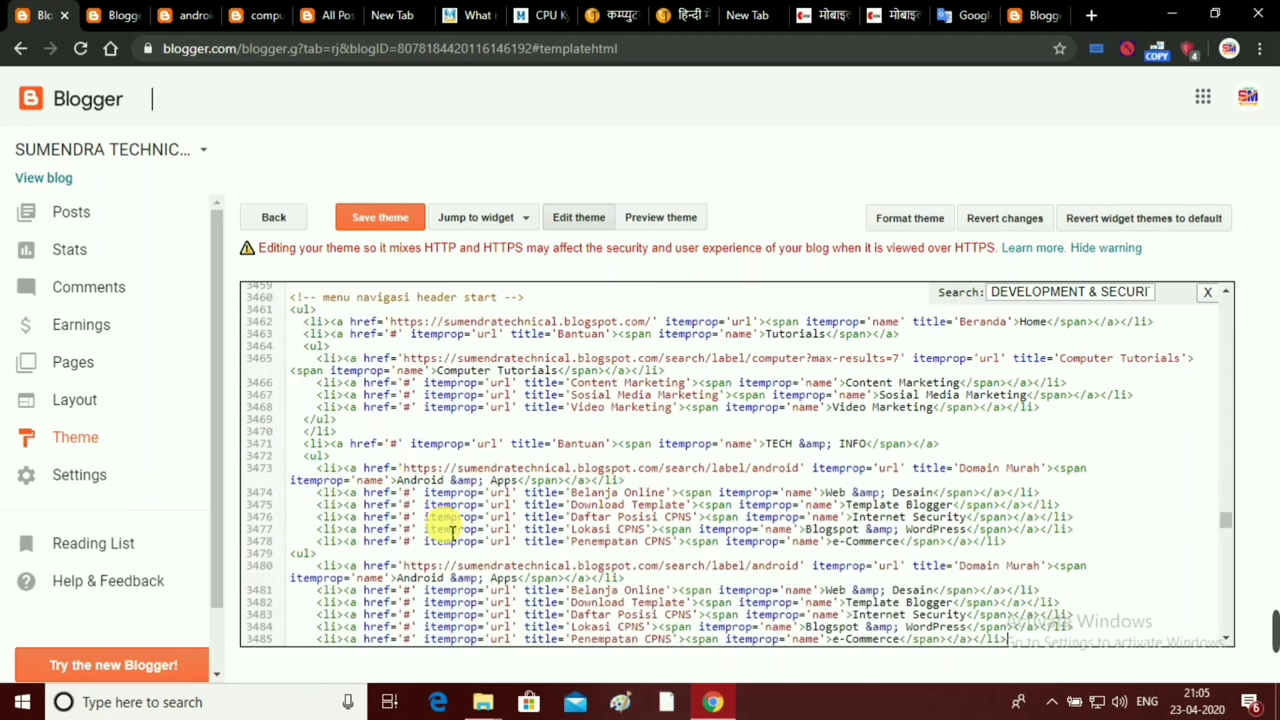
{"action": "scroll", "coordinate": [452, 523], "scroll_direction": "down", "scroll_amount": 2}
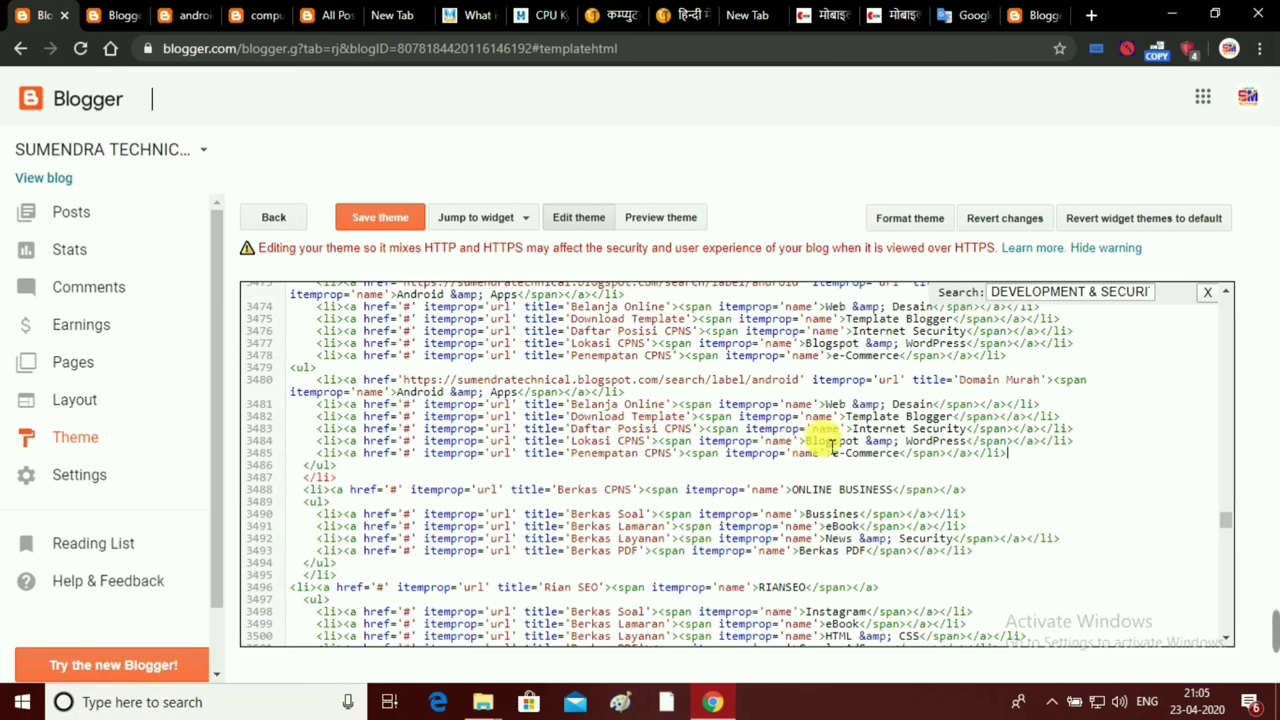